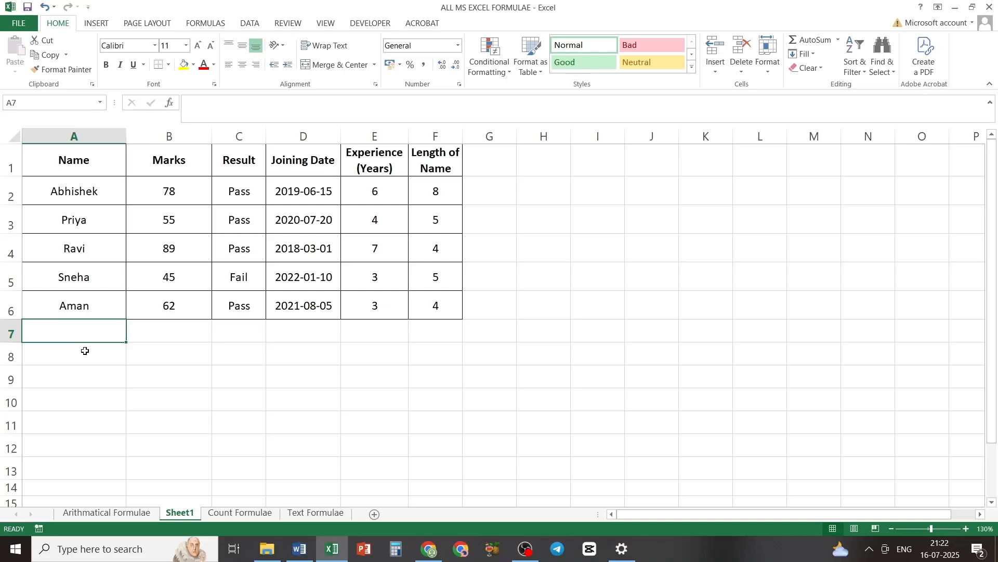
# Enter the label SUM in cell A7 below the list of names.
pyautogui.write('s')
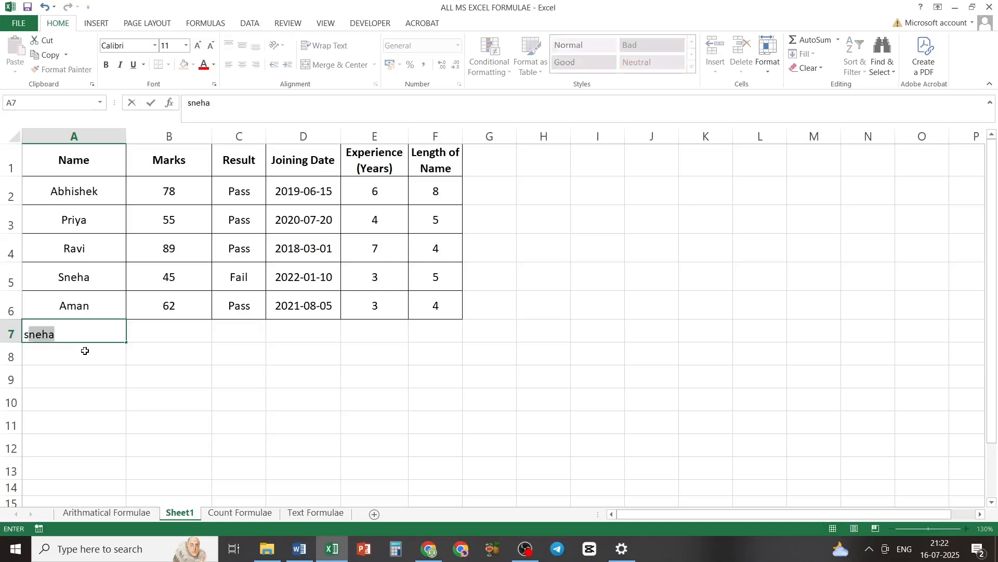
pyautogui.write('un')
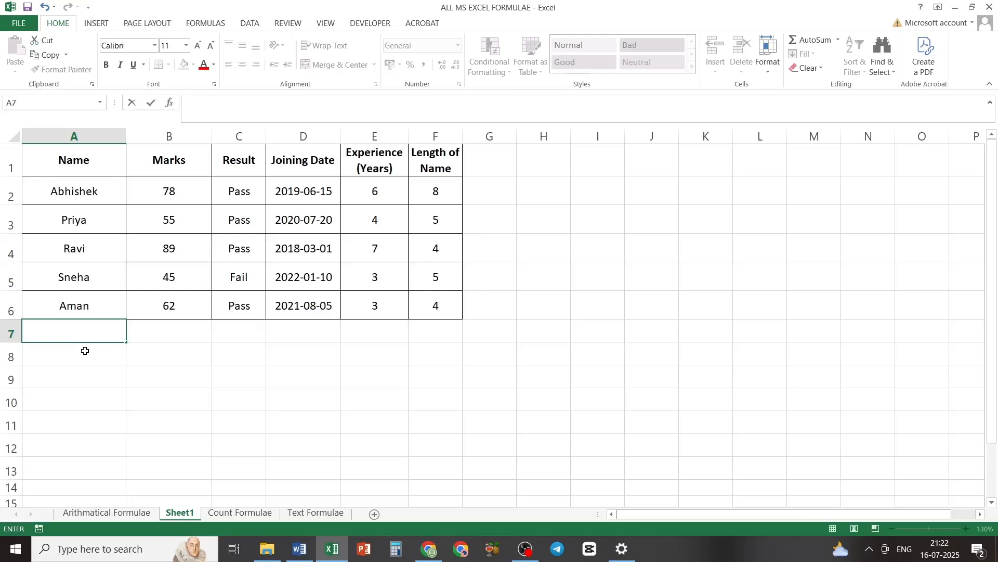
pyautogui.write('SUM')
pyautogui.press('Tab')
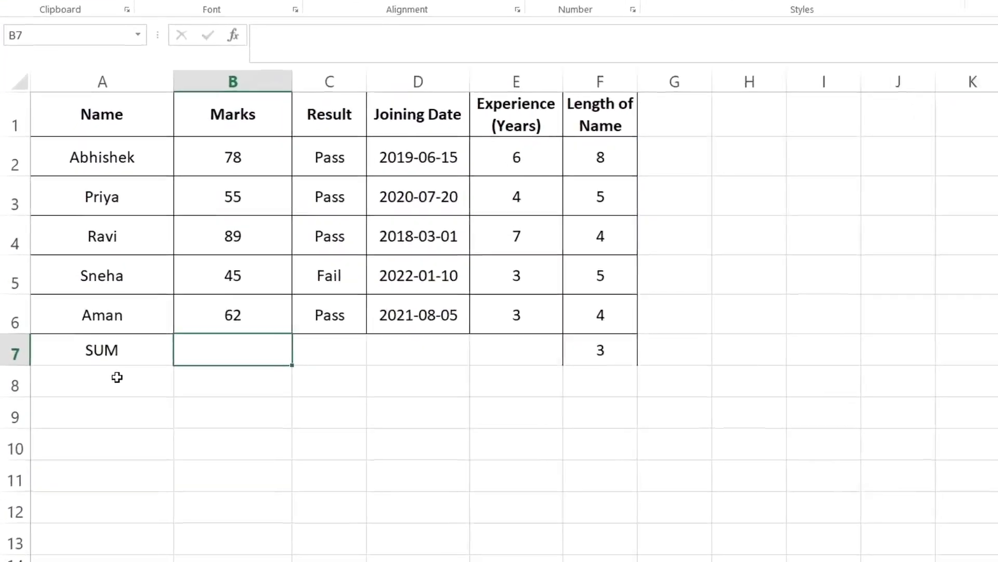
# Total the Marks column in cell B7 with the formula =SUM(B2:B6).
pyautogui.write('=')
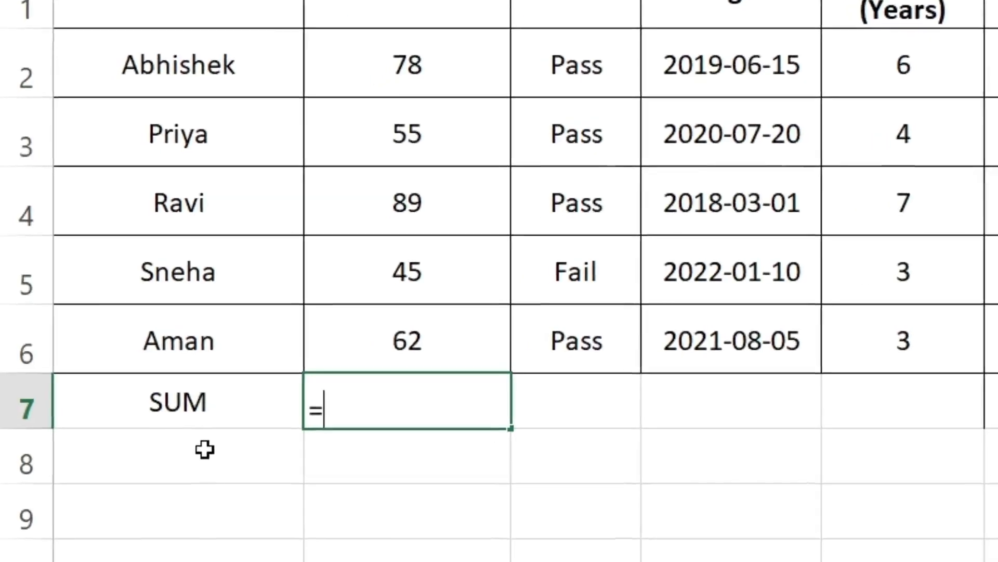
pyautogui.write('S')
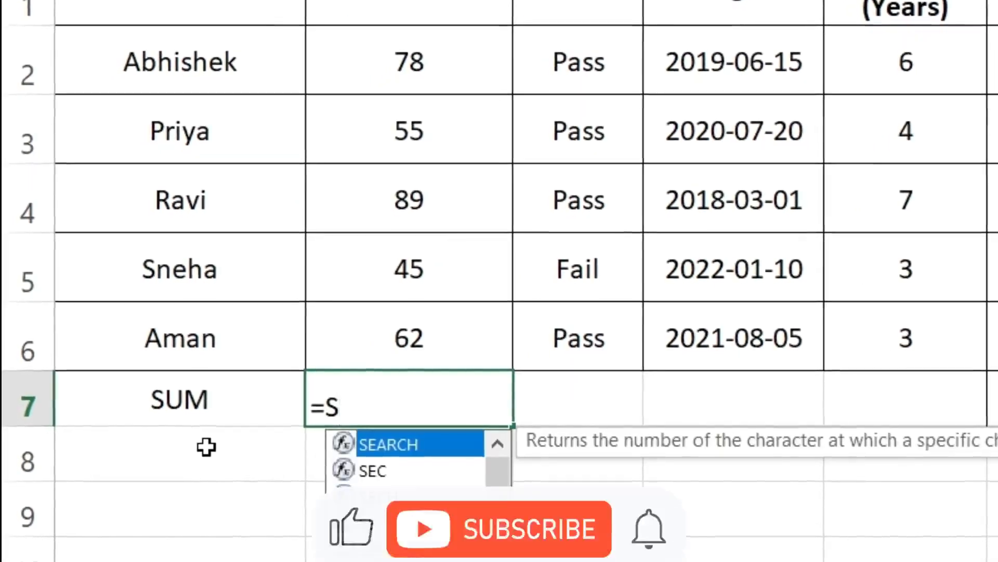
pyautogui.write('UM')
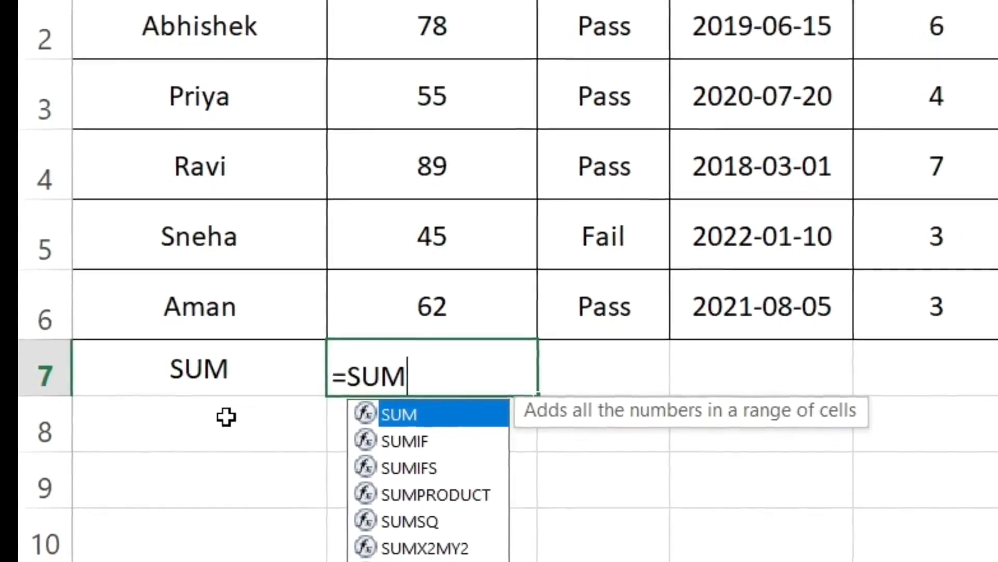
pyautogui.write('(')
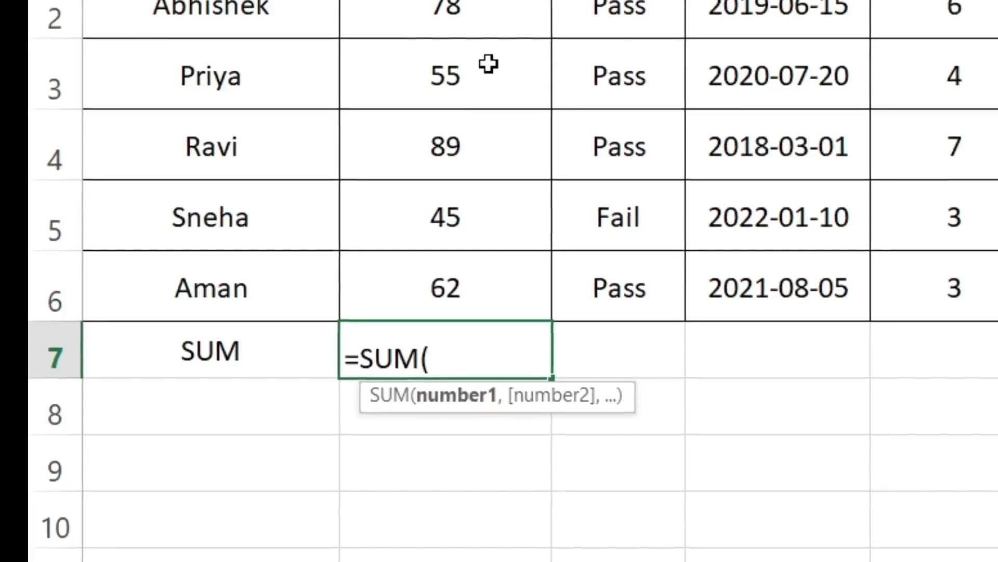
pyautogui.moveTo(464, 8); pyautogui.dragTo(449, 279)
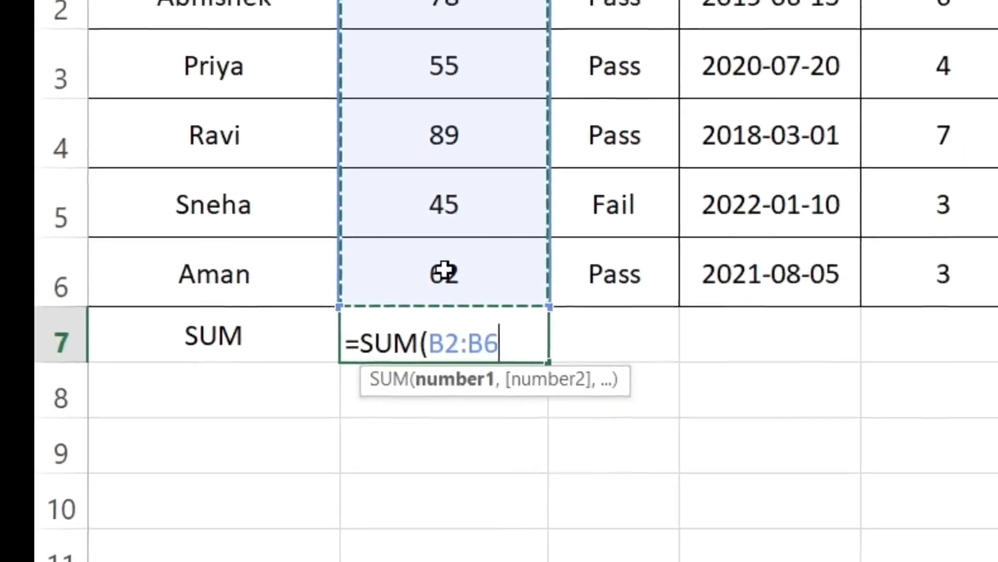
pyautogui.write(')')
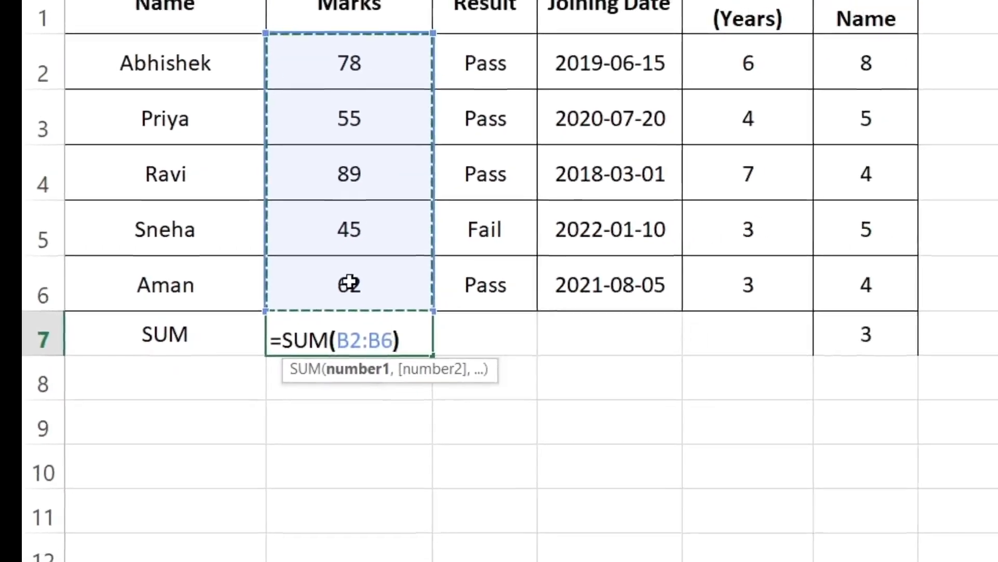
pyautogui.press('Return')
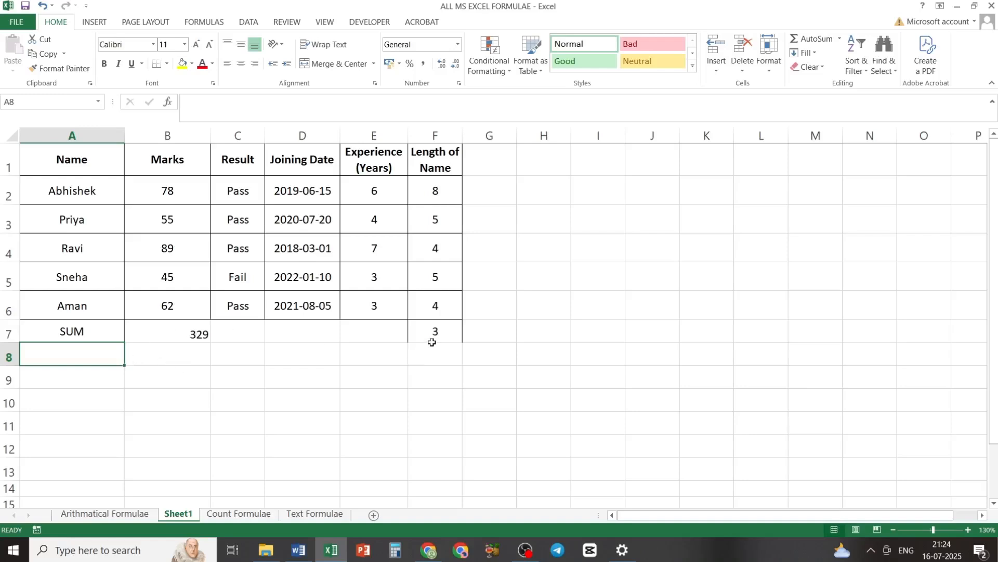
# Fill the SUM formula from B7 across to F7 and make row 7 bold and centered.
pyautogui.click(162, 328)
pyautogui.moveTo(168, 328); pyautogui.dragTo(411, 332)
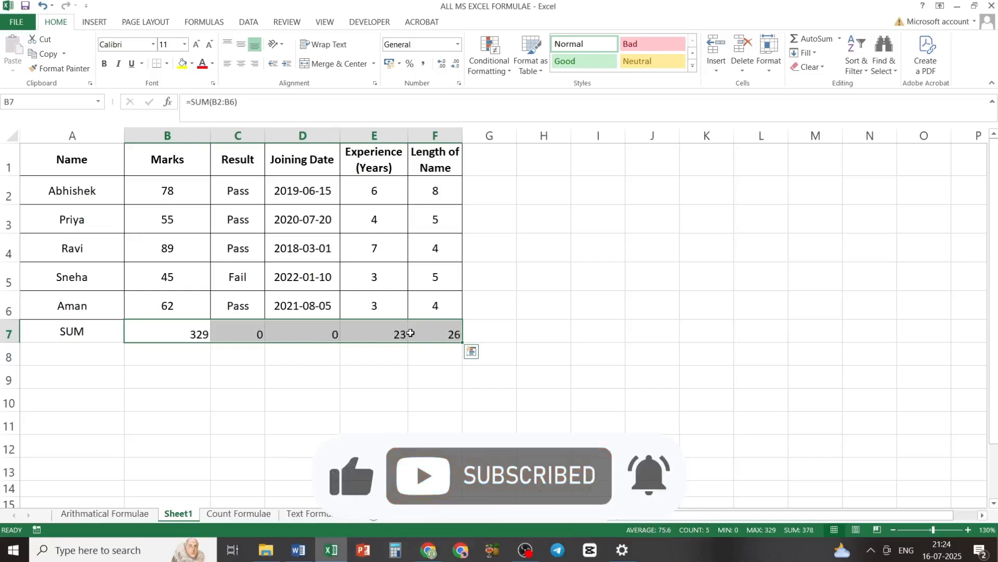
pyautogui.press('Escape')
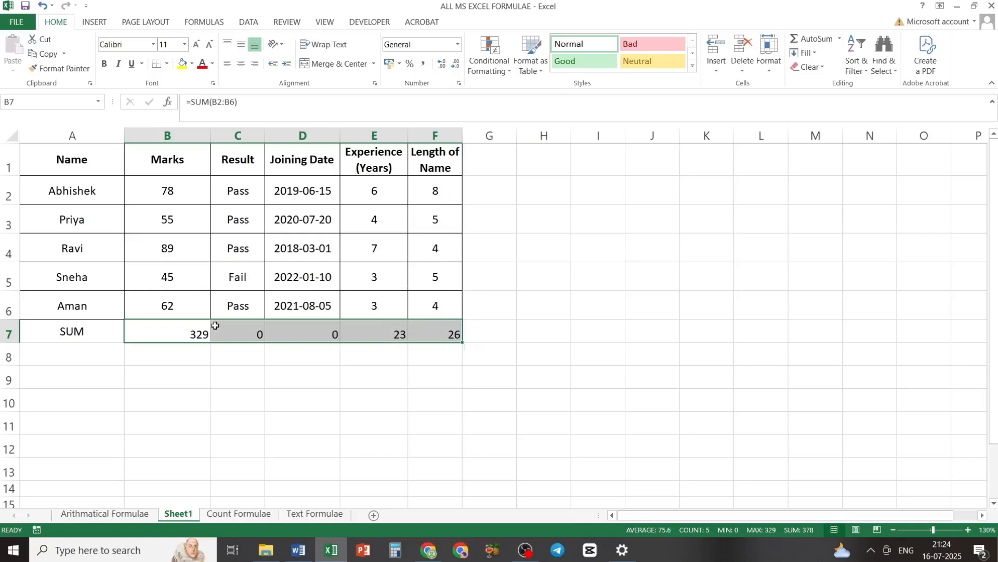
pyautogui.click(9, 331)
# Enter the label AVERAGE in cell A8 below the SUM label.
pyautogui.click(62, 354)
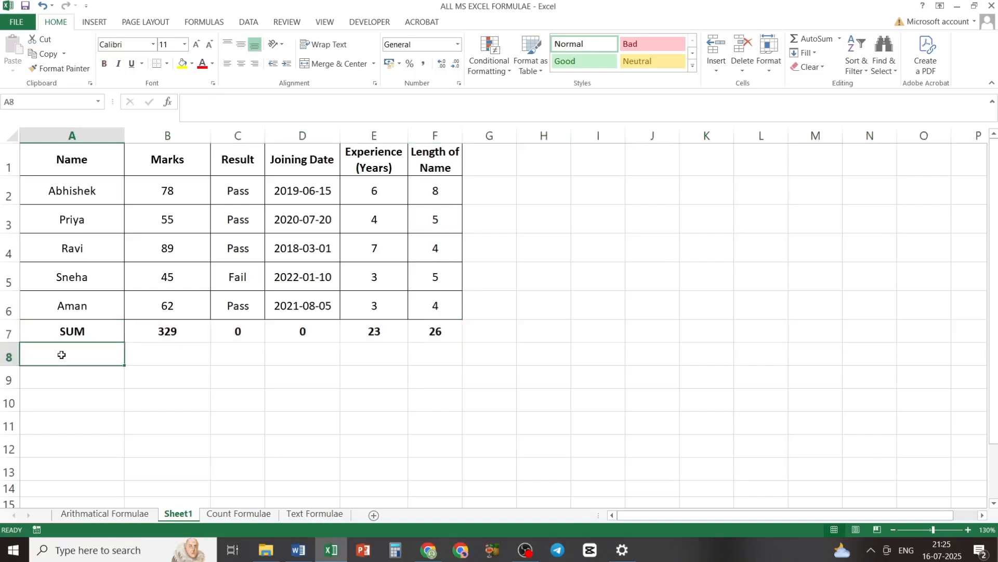
pyautogui.write('A')
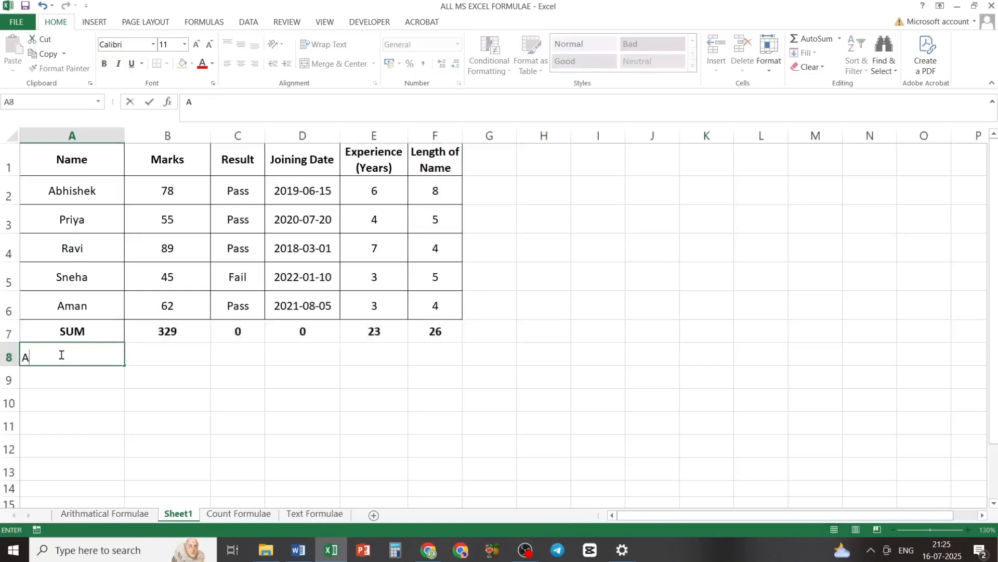
pyautogui.write('VERAGE')
pyautogui.press('Return')
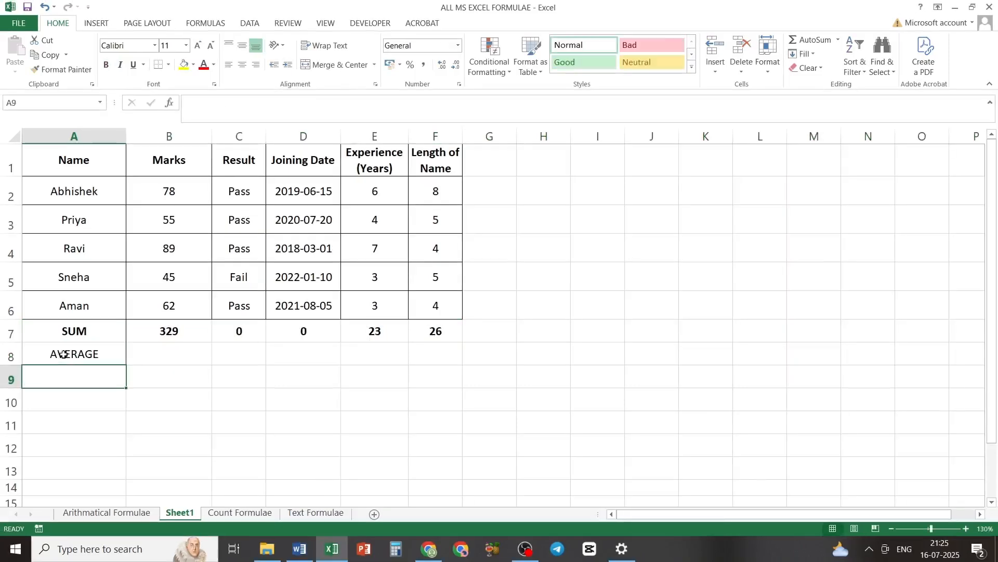
# Calculate the mean of the Marks column in cell B8 with the formula =AVERAGE(B2:B6).
pyautogui.click(179, 355)
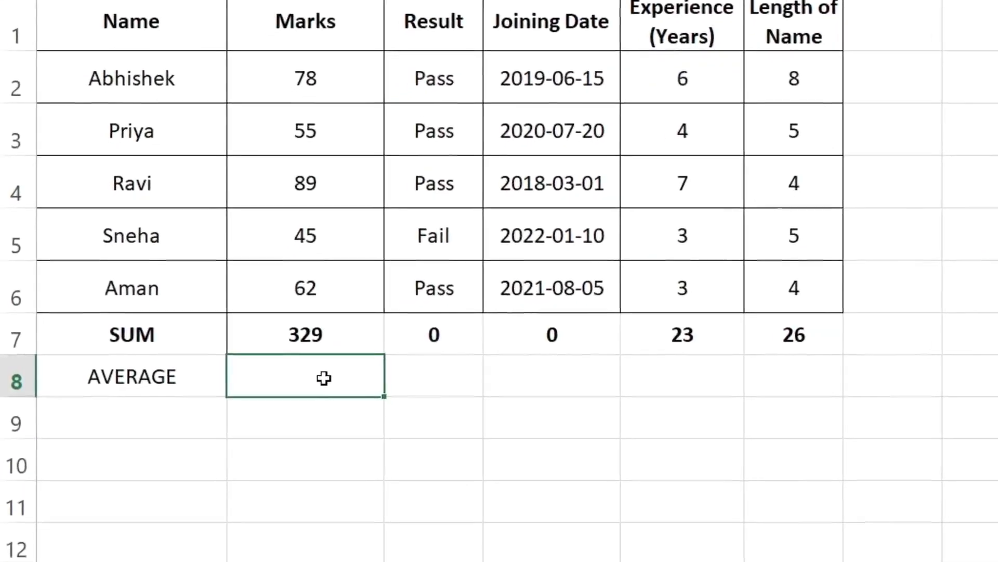
pyautogui.write('=AVE')
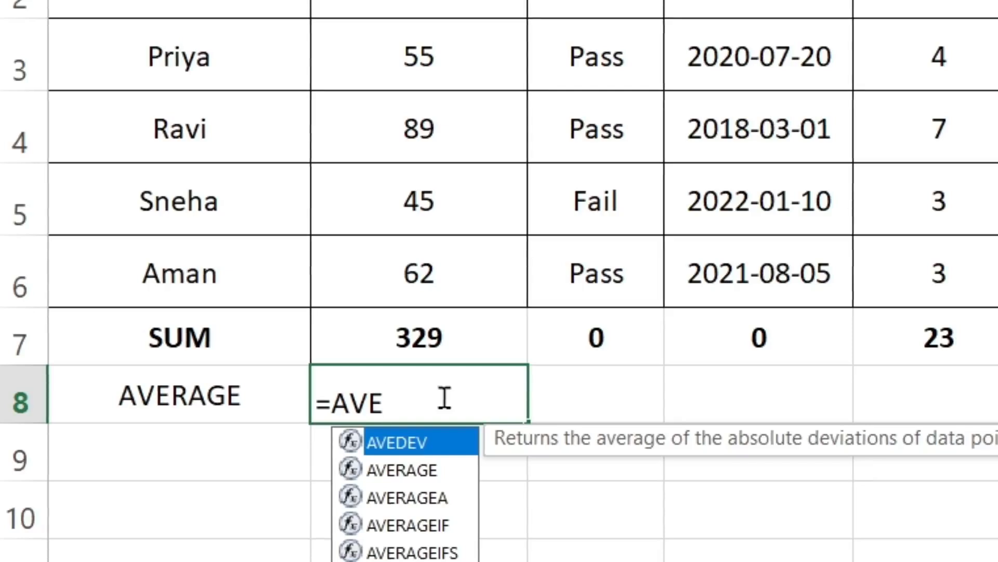
pyautogui.press('Down')
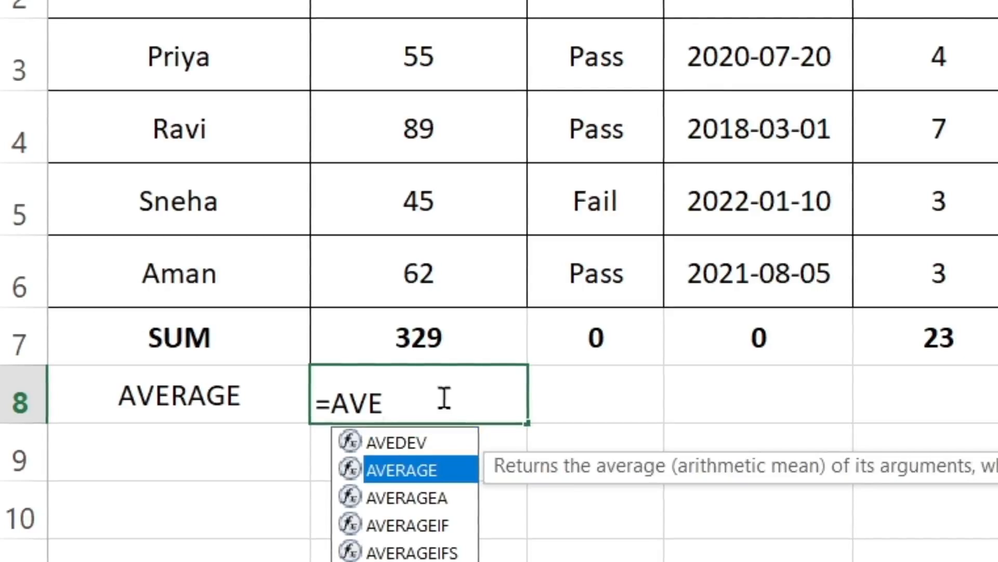
pyautogui.press('Tab')
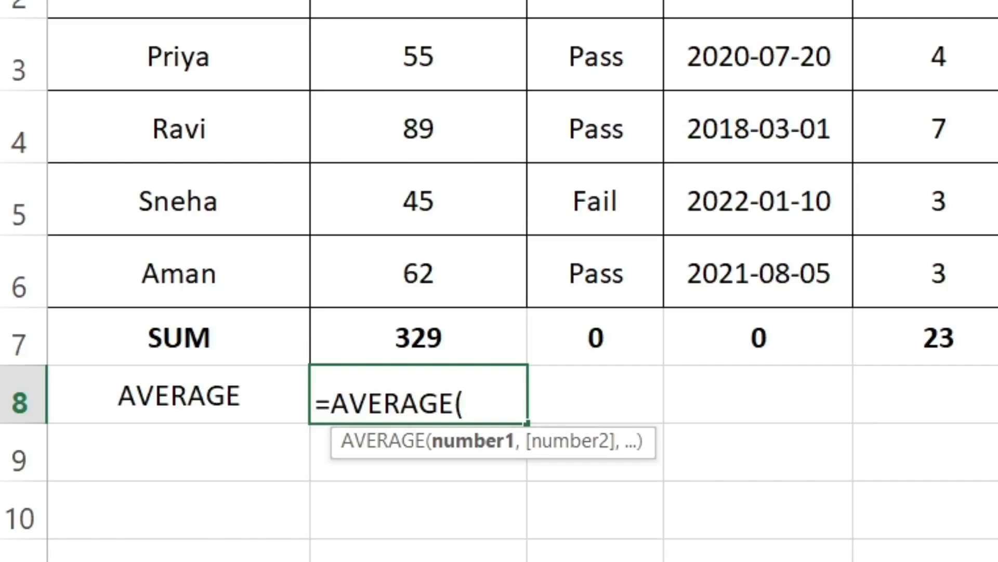
pyautogui.moveTo(431, 8); pyautogui.dragTo(428, 263)
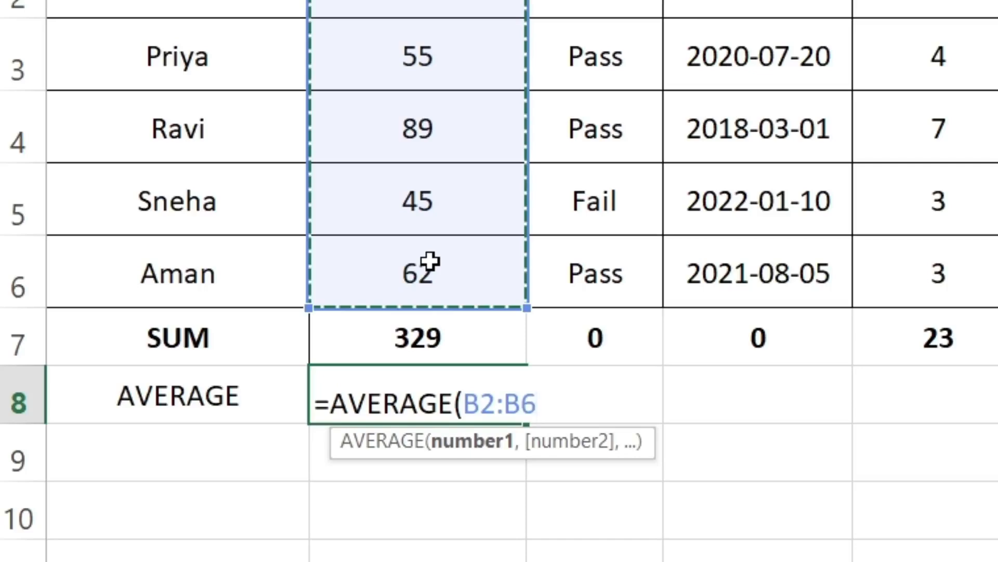
pyautogui.write(')')
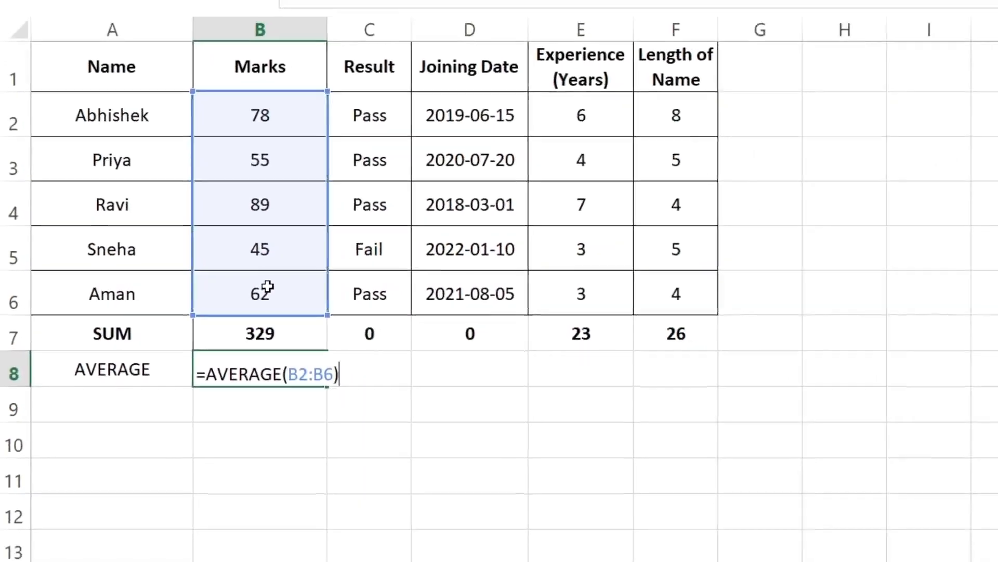
pyautogui.press('Return')
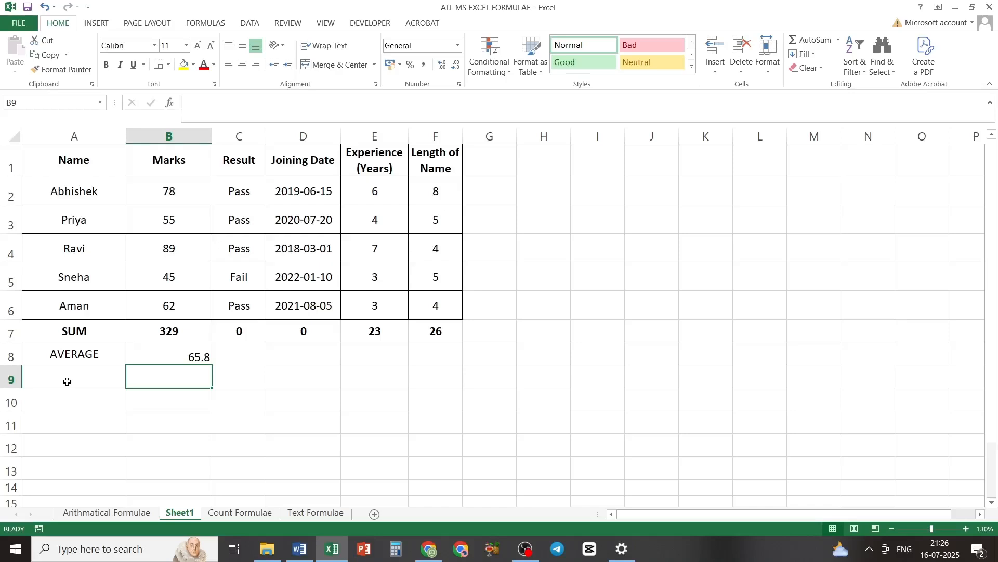
# Fill the AVERAGE formula from B8 across row 8 to F8.
pyautogui.click(171, 351)
pyautogui.moveTo(217, 350); pyautogui.dragTo(409, 361)
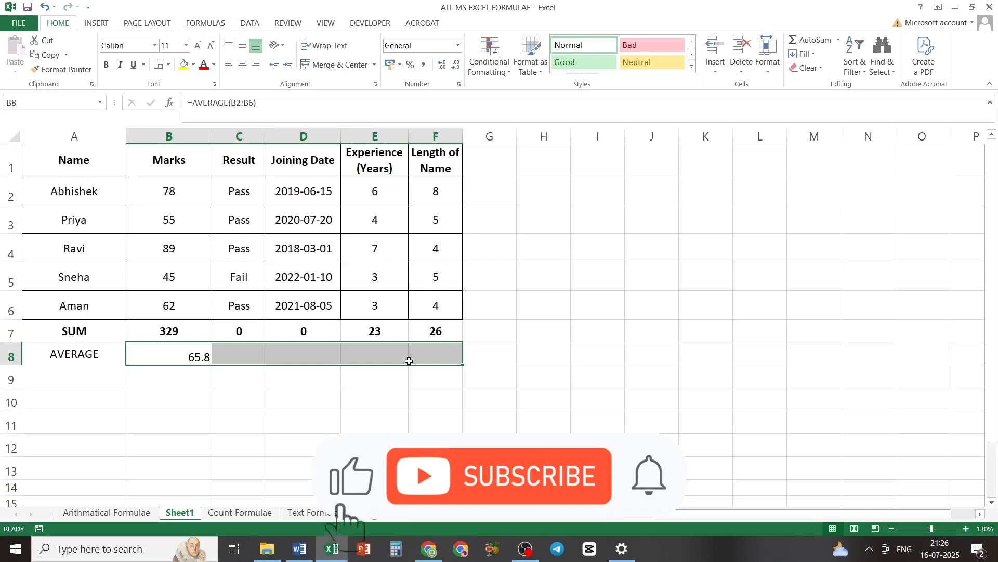
pyautogui.hotkey('ctrl', 'r')
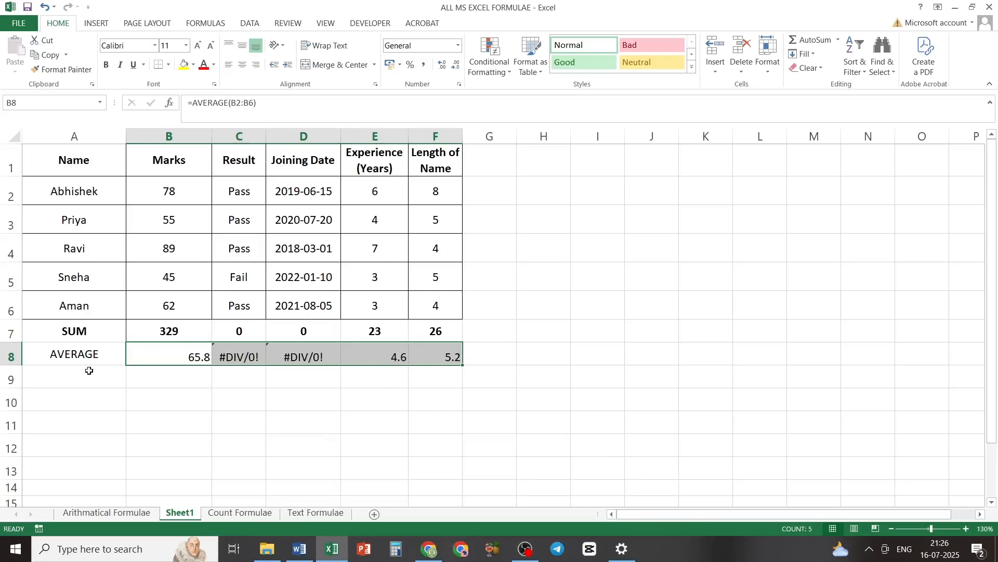
# Enter the labels MIN in cell A9 and MAX in cell A10.
pyautogui.click(73, 379)
pyautogui.write('MIN')
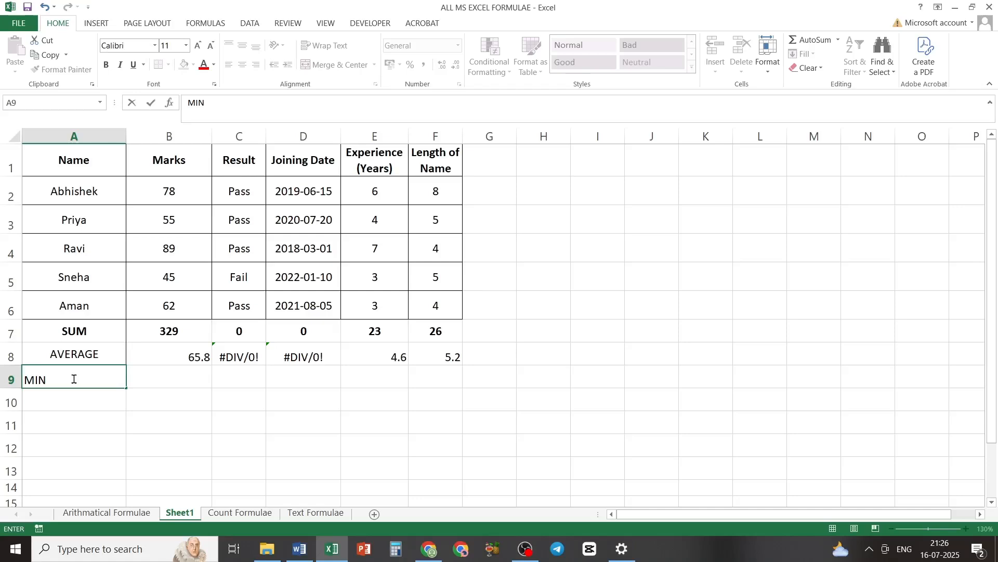
pyautogui.press('Return')
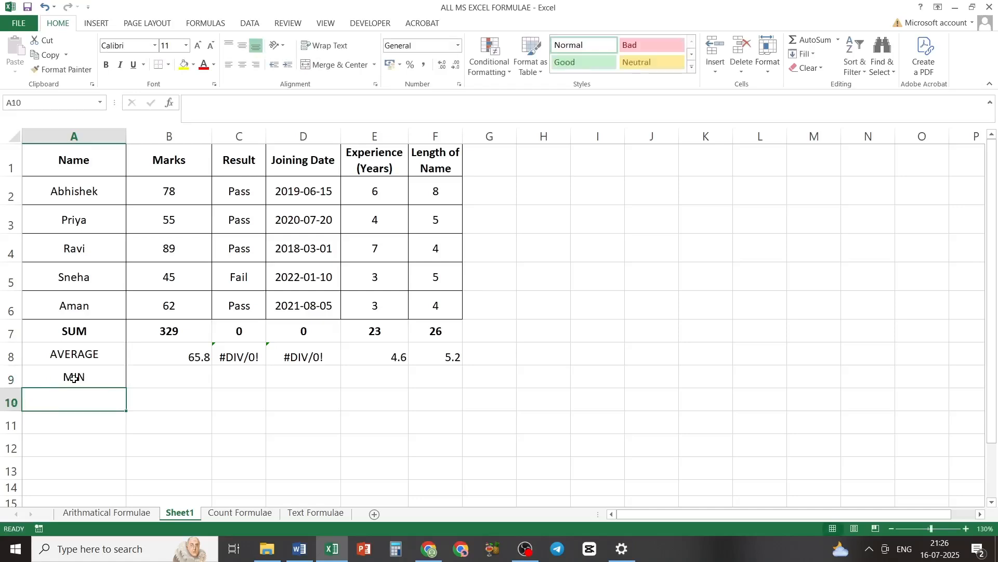
pyautogui.write('MAX')
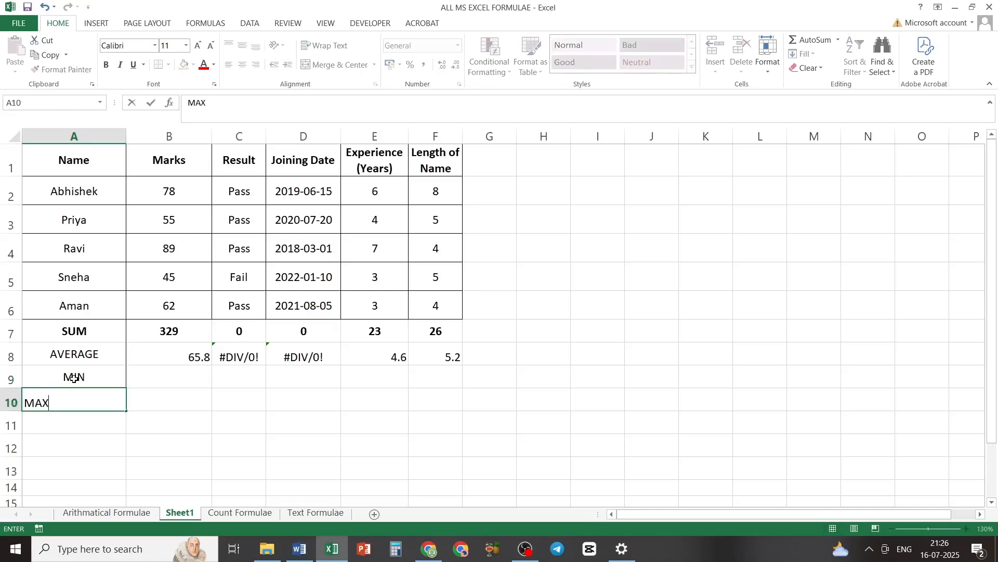
pyautogui.press('Return')
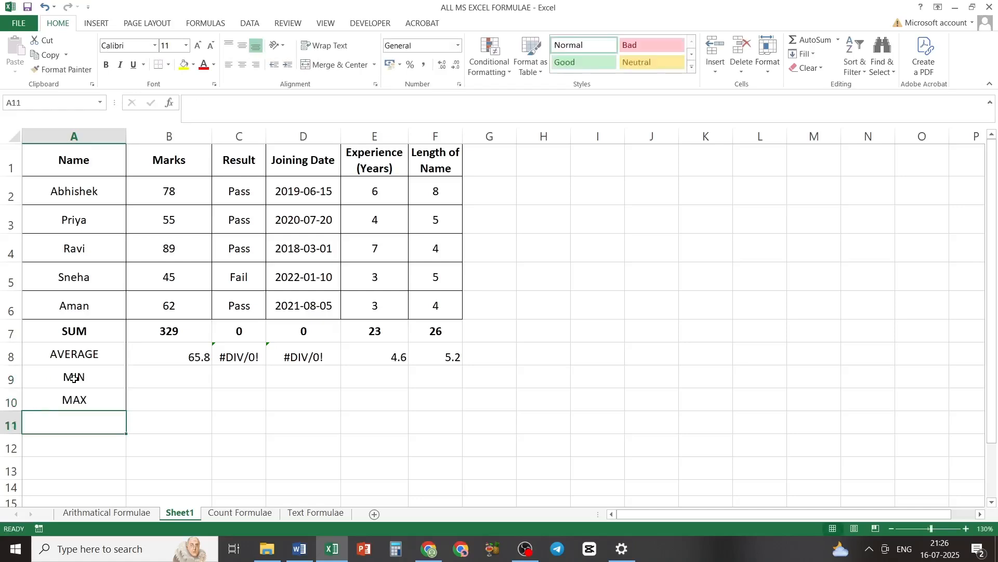
# Find the lowest mark in cell B9 with the formula =MIN(B2:B6).
pyautogui.click(176, 377)
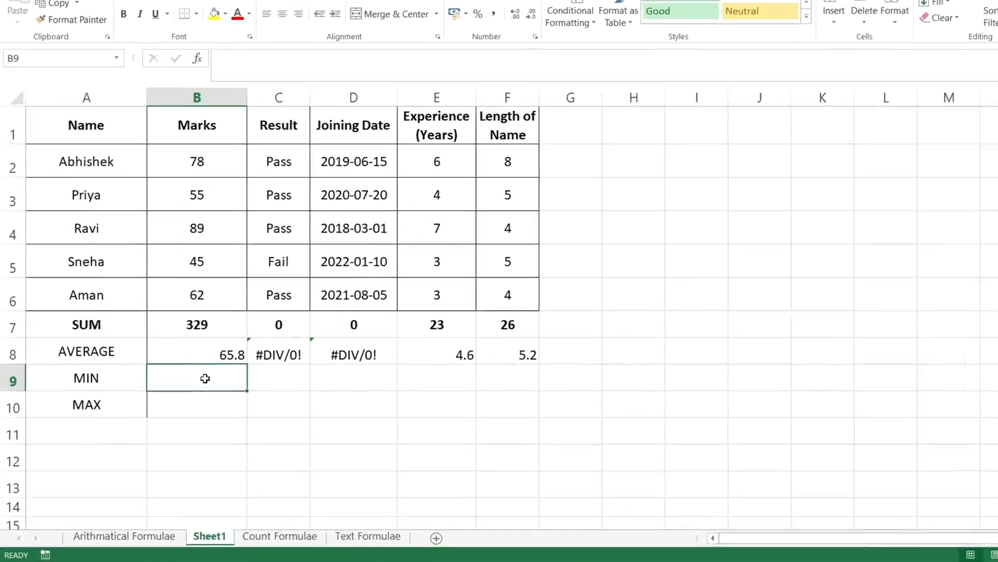
pyautogui.write('=MIN')
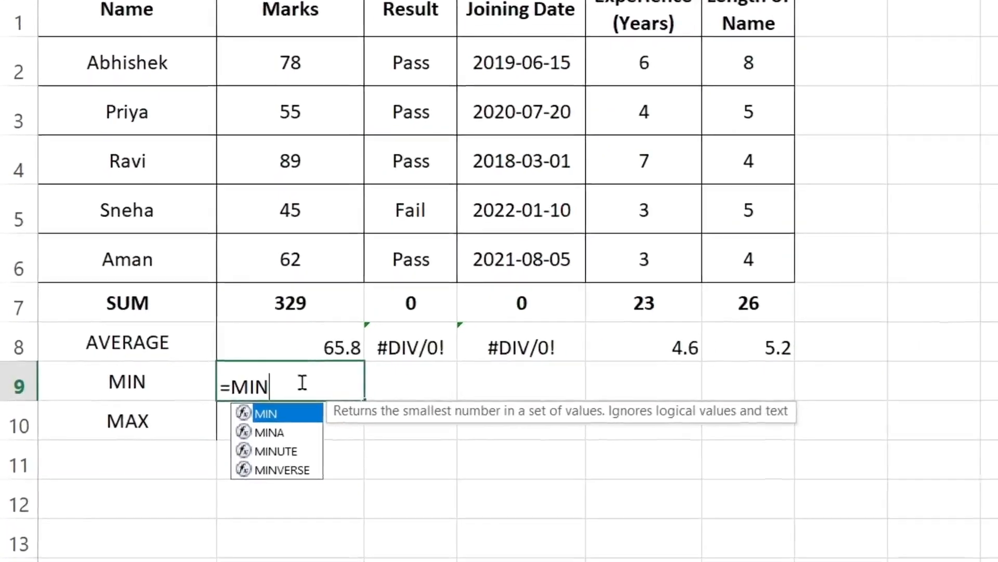
pyautogui.write('(')
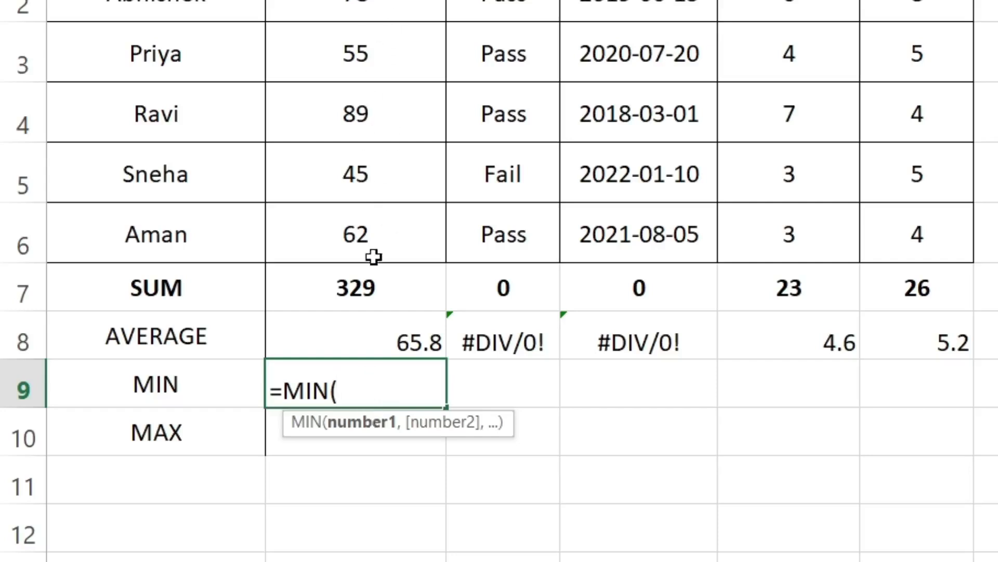
pyautogui.write('B2')
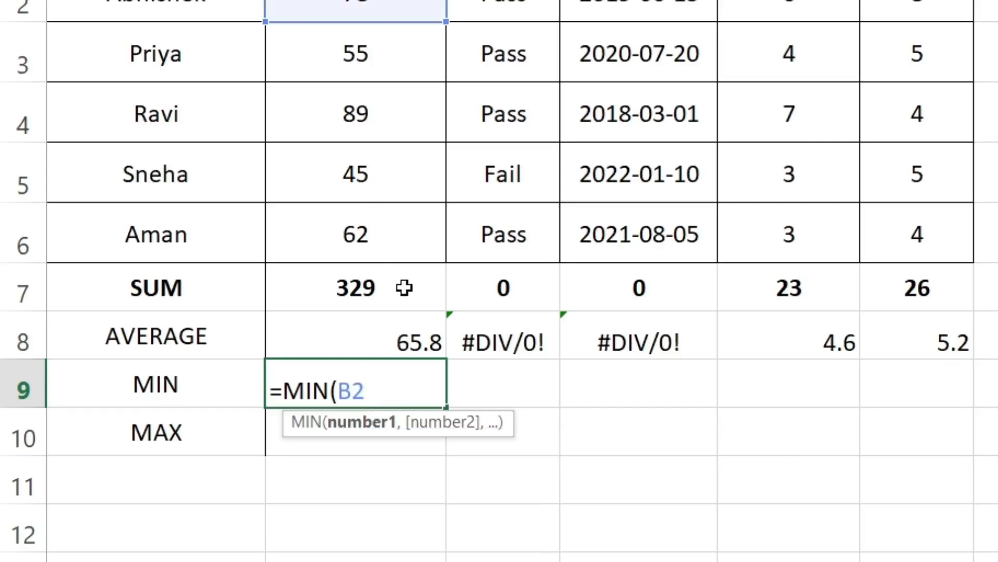
pyautogui.write(':B6')
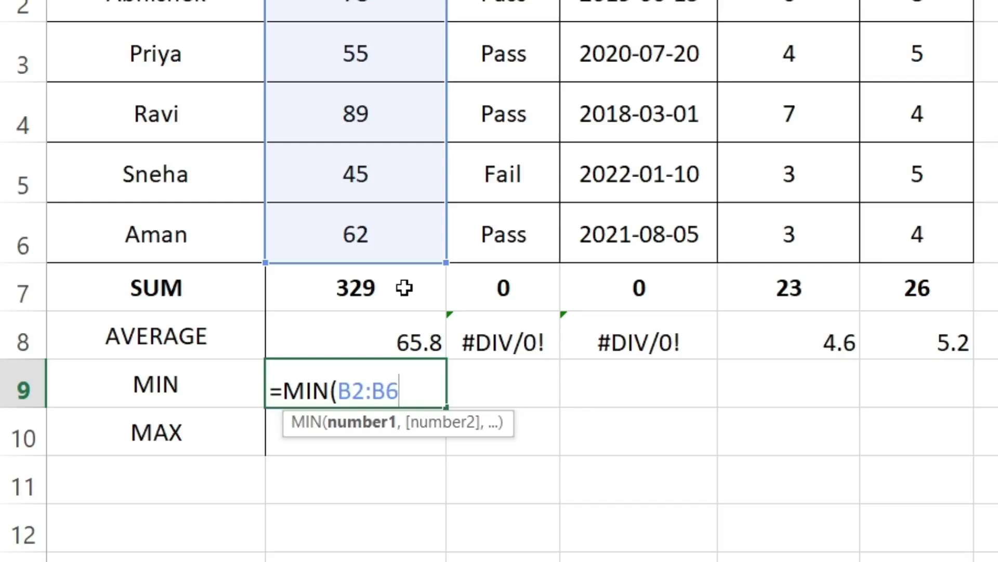
pyautogui.write(')')
pyautogui.press('Return')
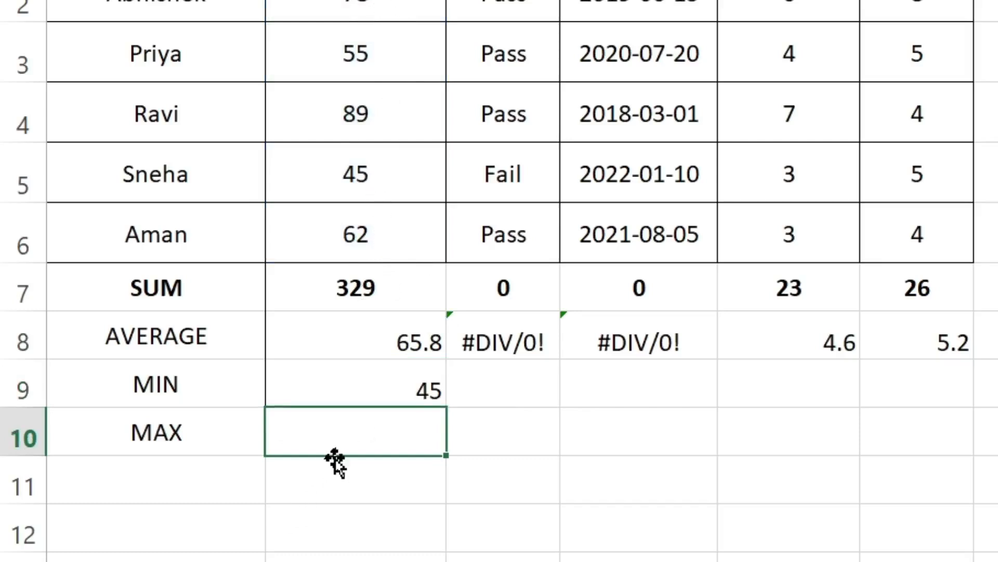
# Find the highest mark in cell B10 with the formula =MAX(B2:B6).
pyautogui.write('=')
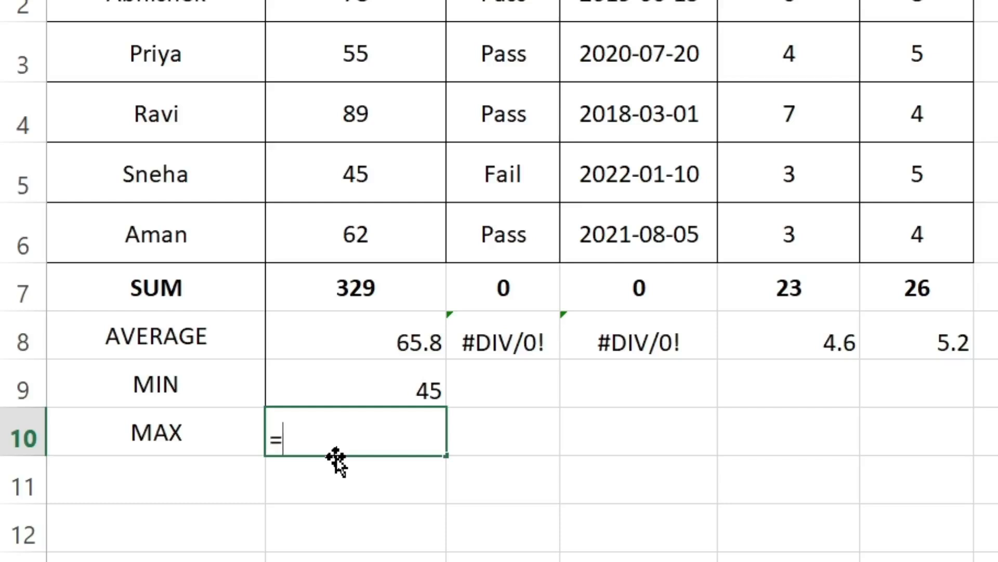
pyautogui.write('MAX')
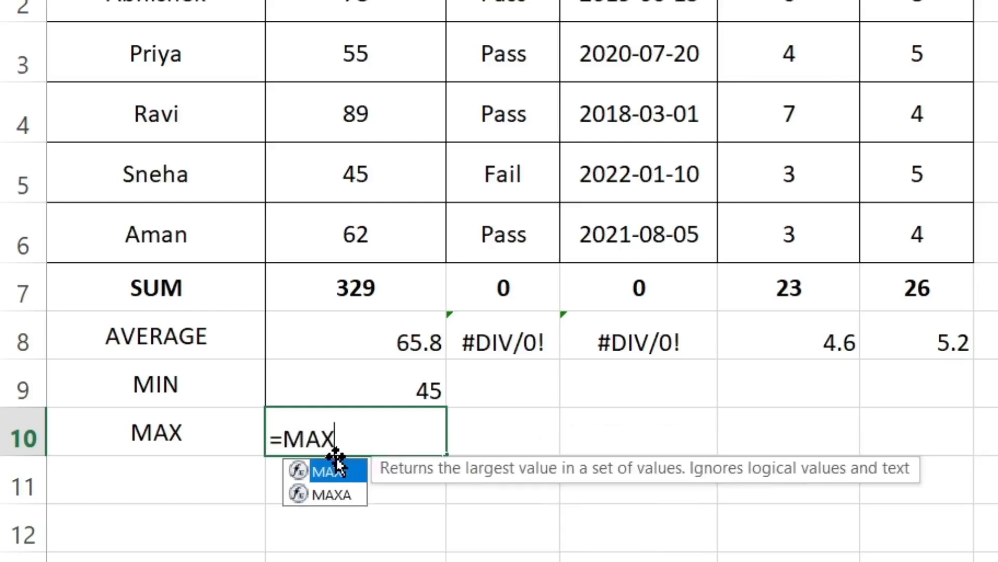
pyautogui.write('(')
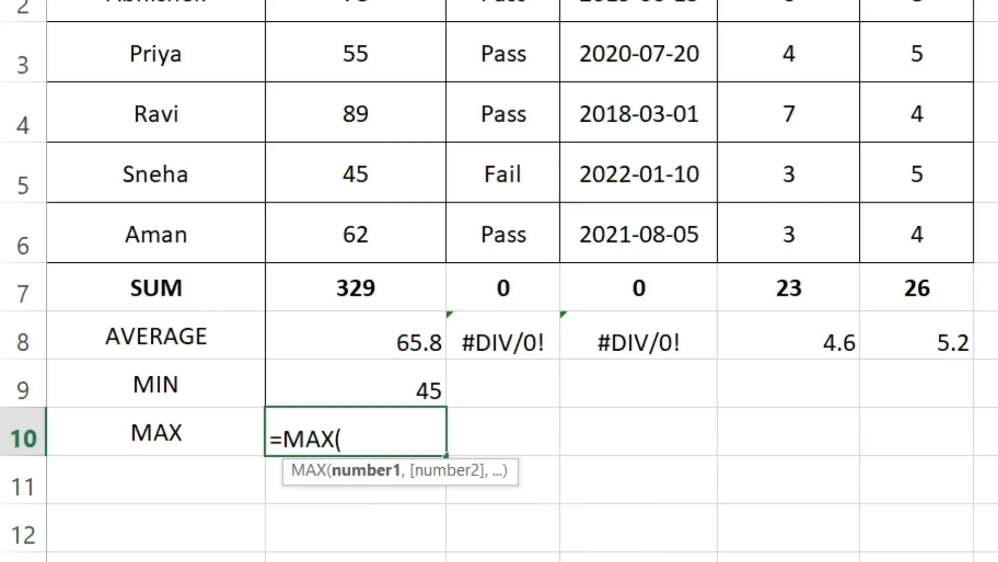
pyautogui.moveTo(372, 7); pyautogui.dragTo(369, 228)
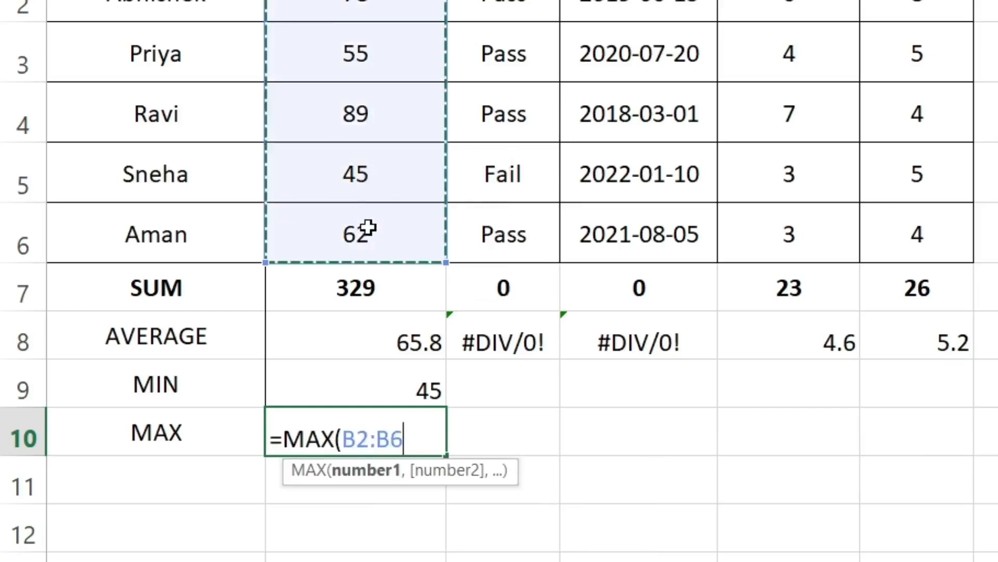
pyautogui.write(')')
pyautogui.press('Return')
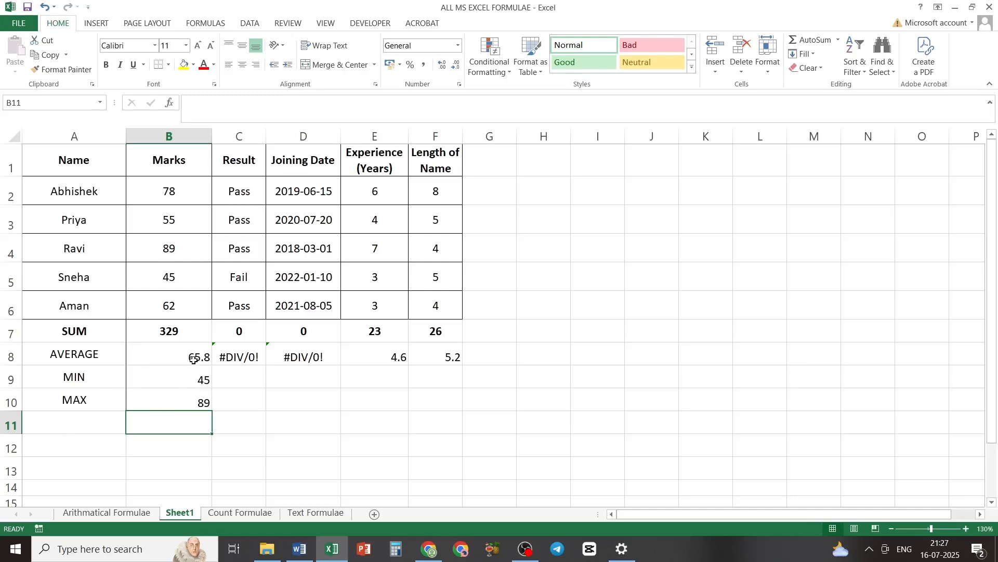
# Enter the label NUM in cell A11 and the number 65.816 beside it in B11.
pyautogui.click(174, 358)
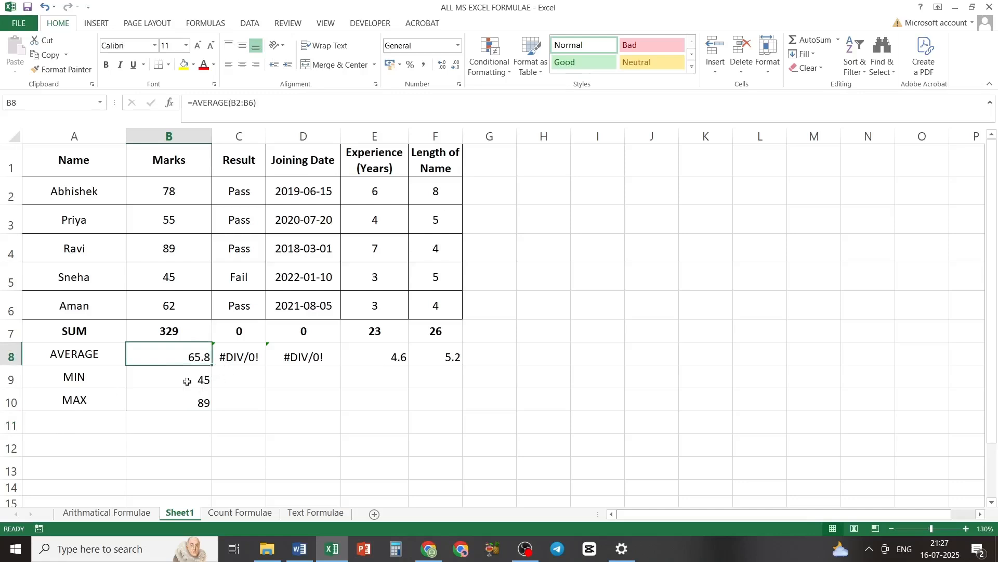
pyautogui.click(70, 420)
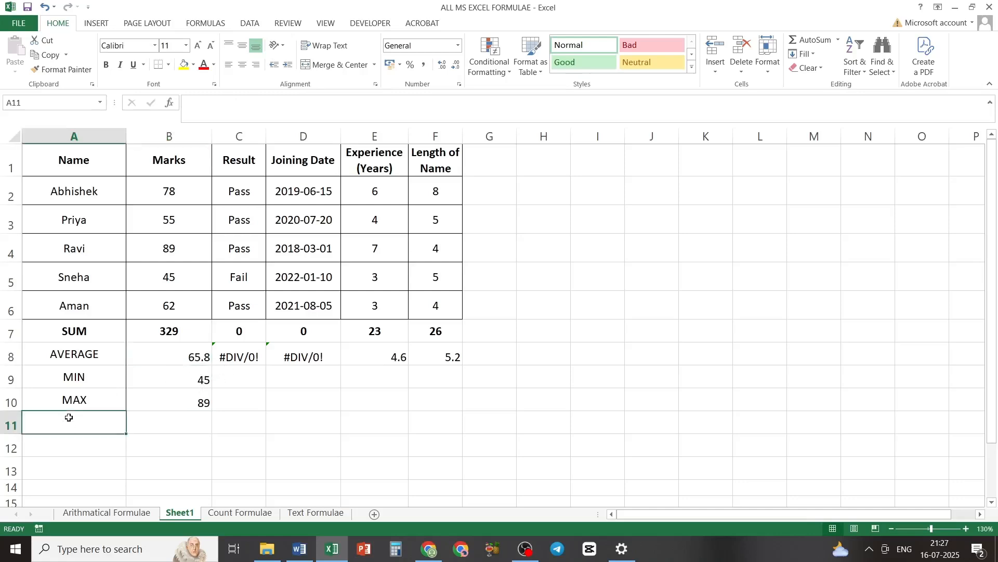
pyautogui.write('NUM')
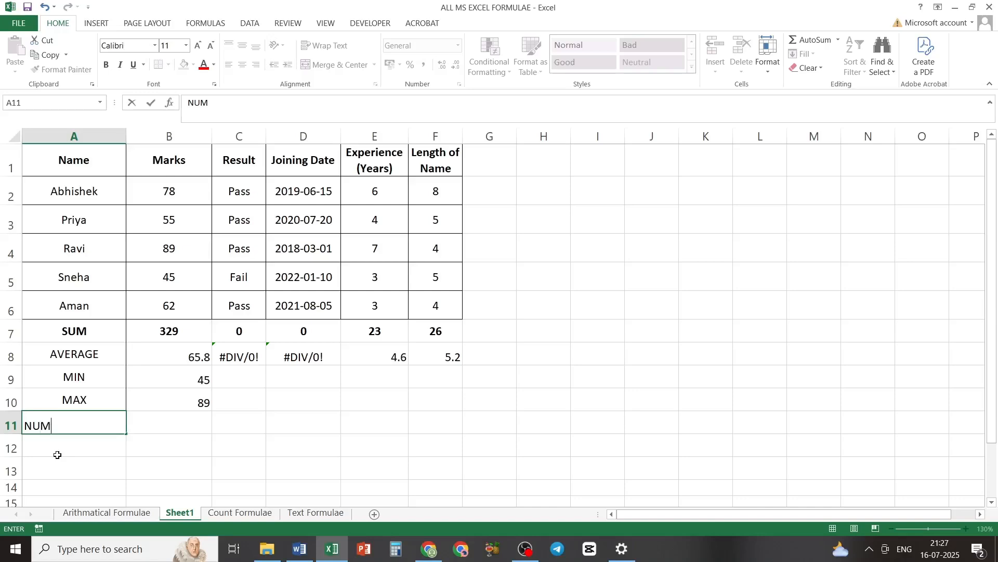
pyautogui.press('Tab')
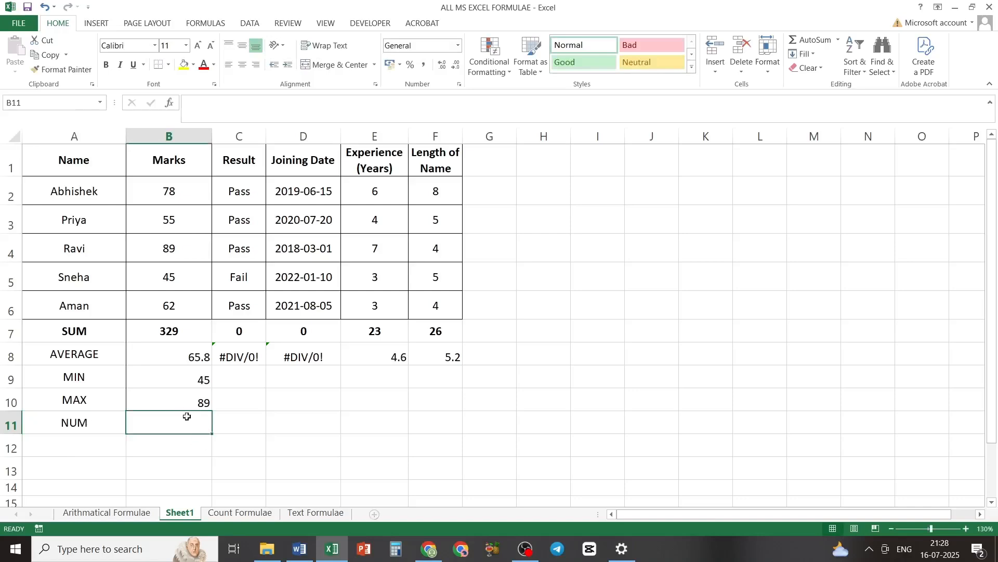
pyautogui.write('65')
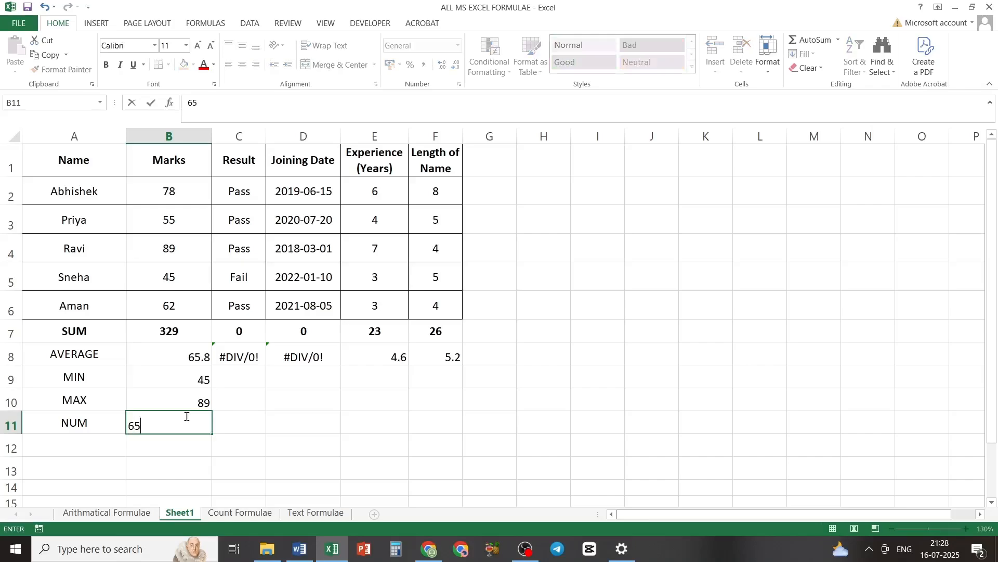
pyautogui.write('.')
pyautogui.write('8')
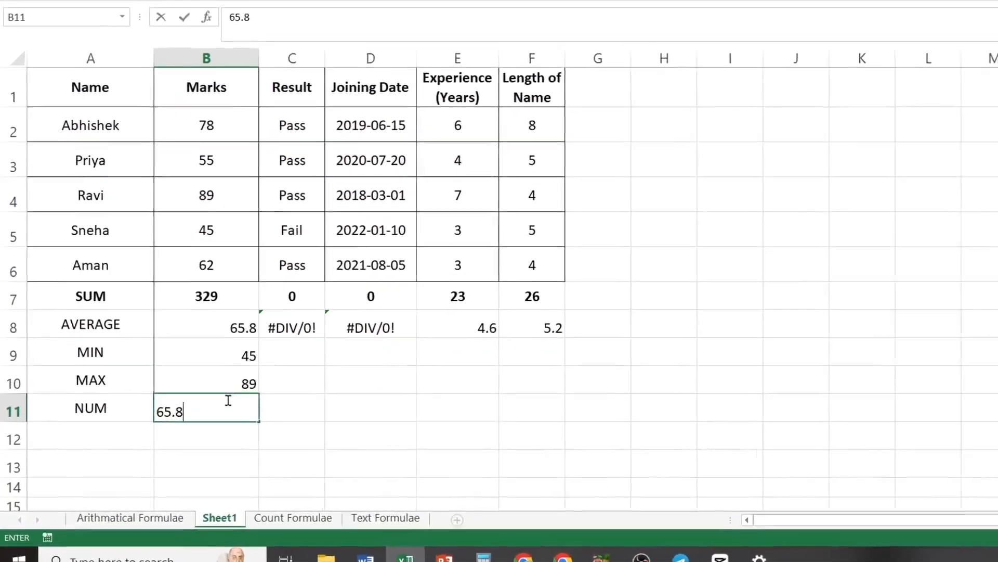
pyautogui.write('16')
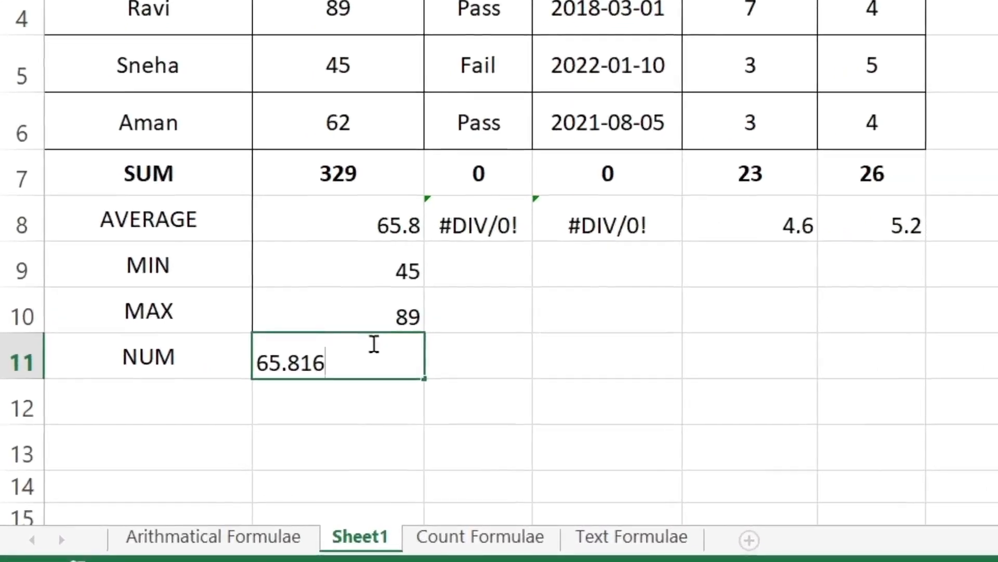
pyautogui.press('Return')
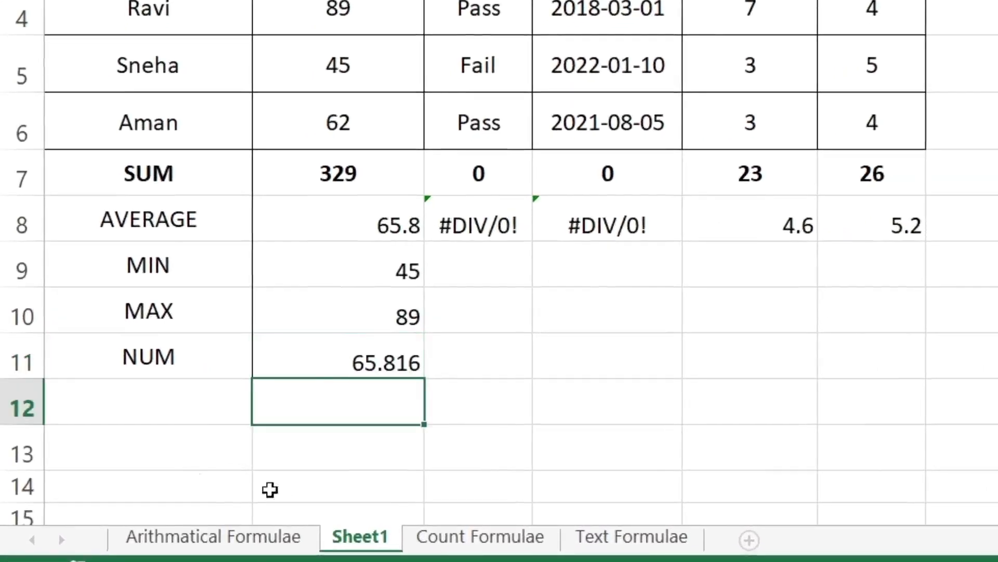
# Enter the label ROUND in cell A12, below NUM.
pyautogui.click(140, 409)
pyautogui.write('ROUND')
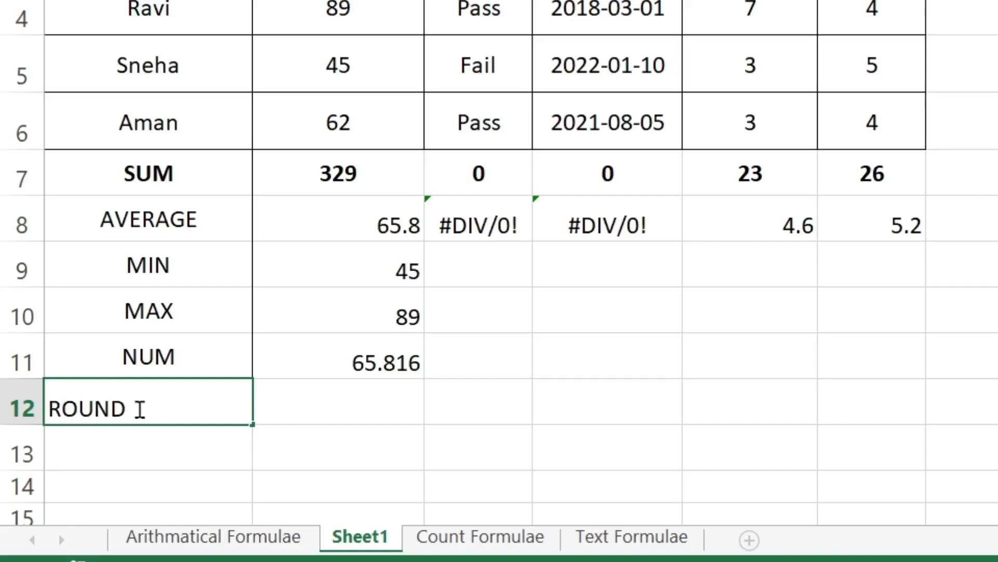
pyautogui.hotkey('ctrl', 'Return')
pyautogui.press('Right')
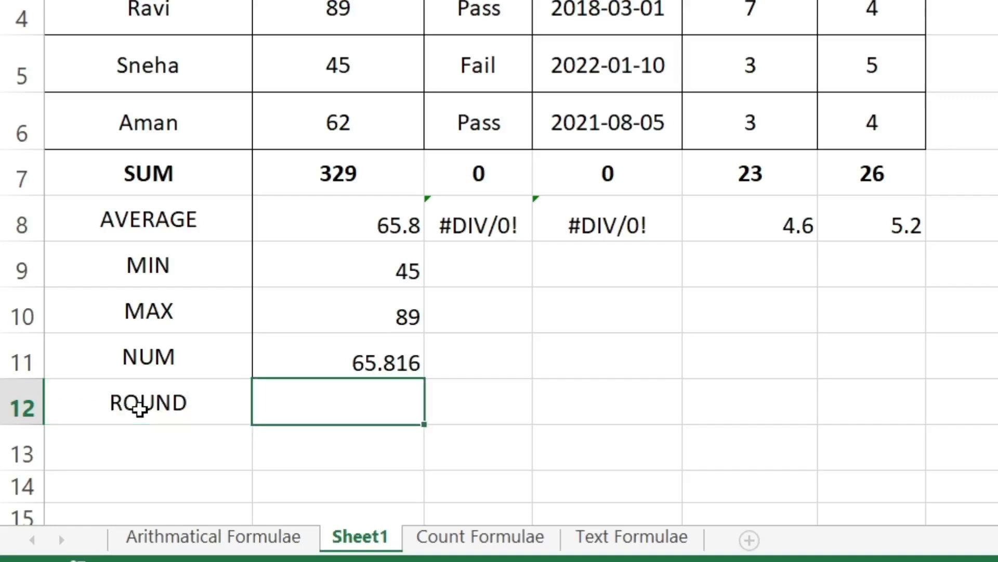
# Round the NUM value to two decimal places in cell B12 with the formula =ROUND(B11,2).
pyautogui.write('=ROUN')
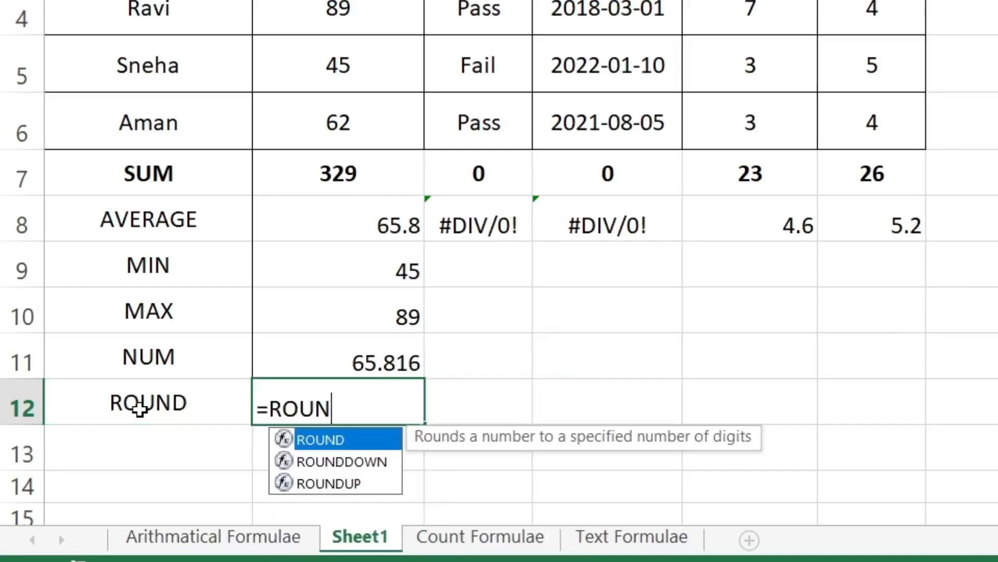
pyautogui.write('D')
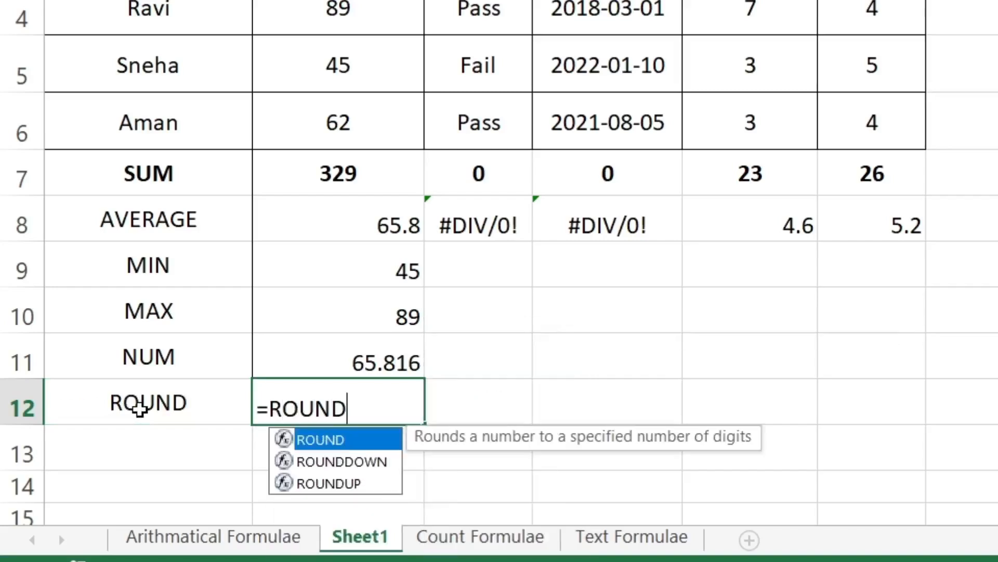
pyautogui.doubleClick(359, 441)
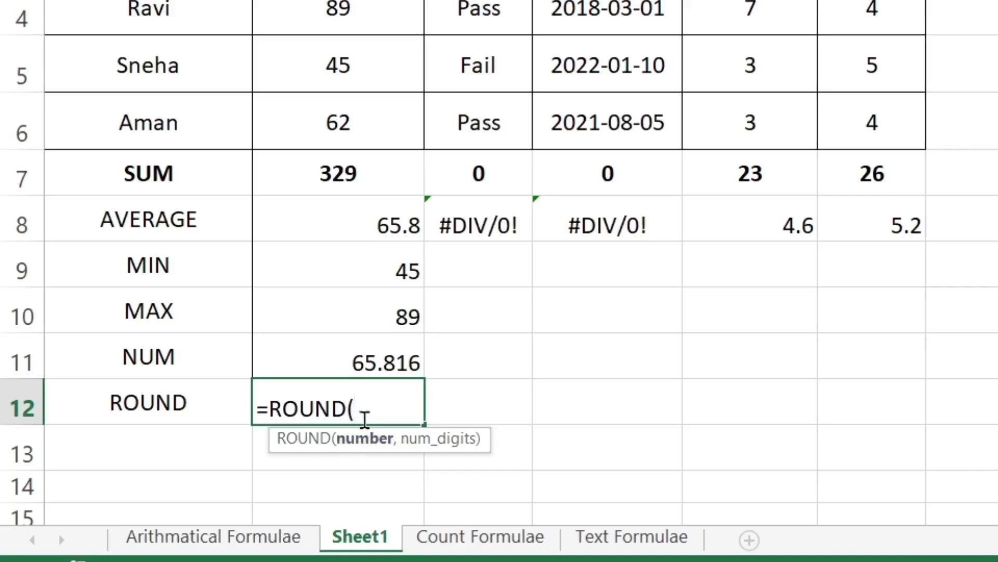
pyautogui.click(385, 358)
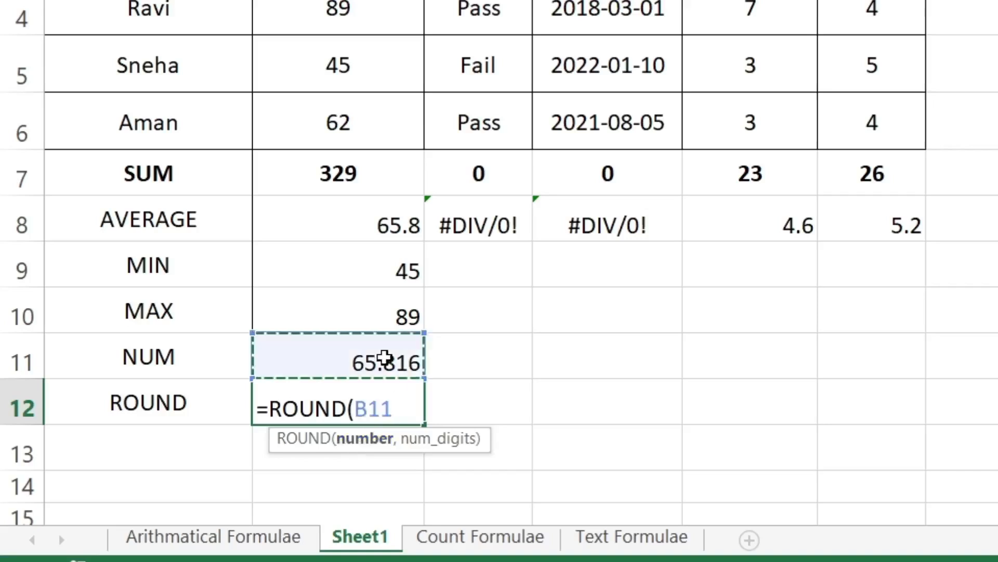
pyautogui.write(',')
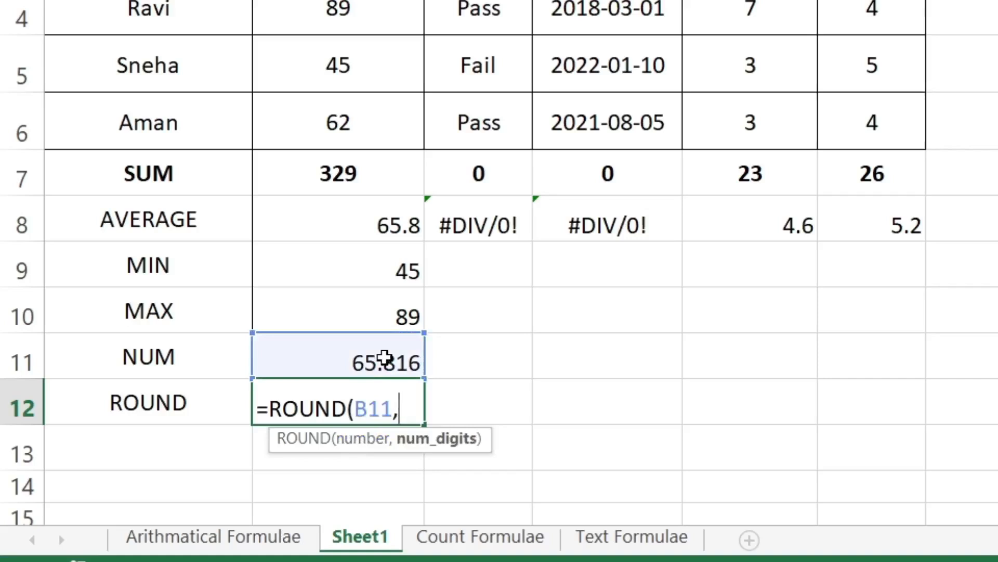
pyautogui.write('2)')
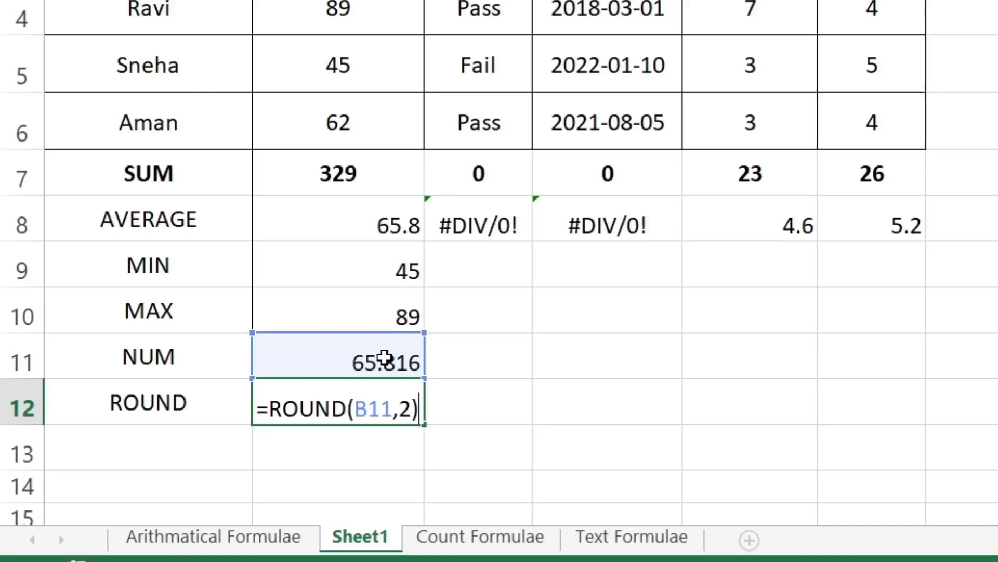
pyautogui.press('Return')
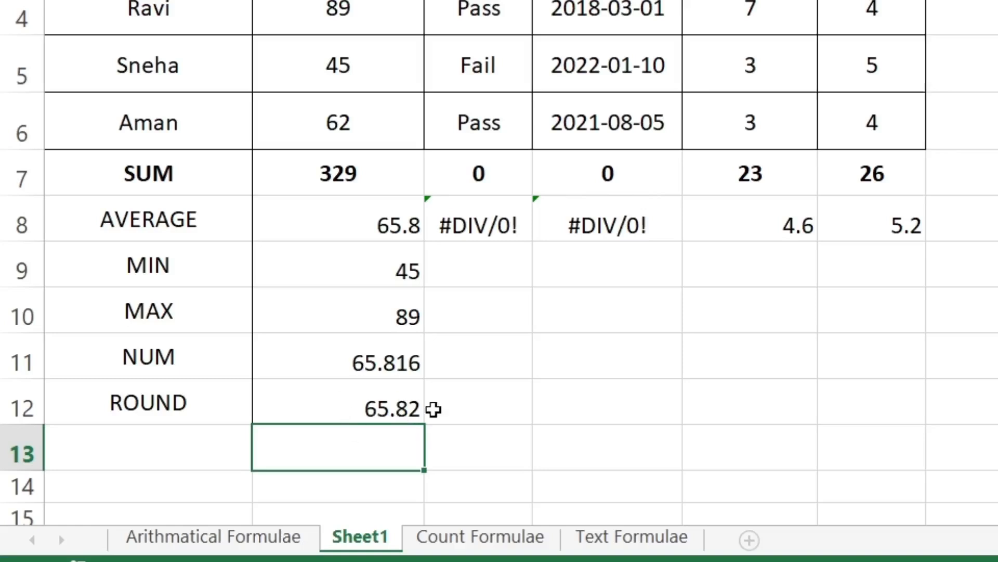
# Change the NUM value in cell B11 to 65.814.
pyautogui.click(390, 366)
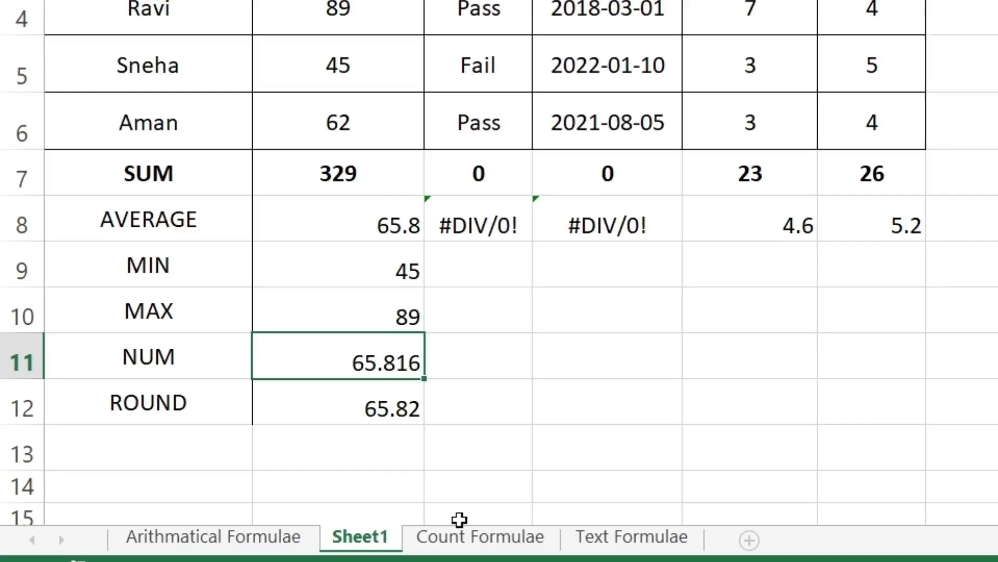
pyautogui.write('65')
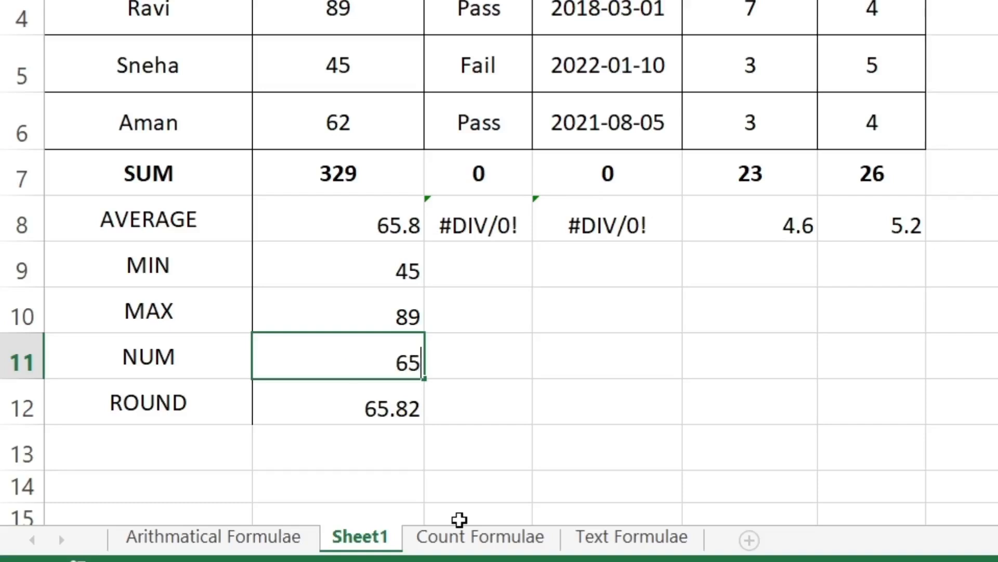
pyautogui.write('.814')
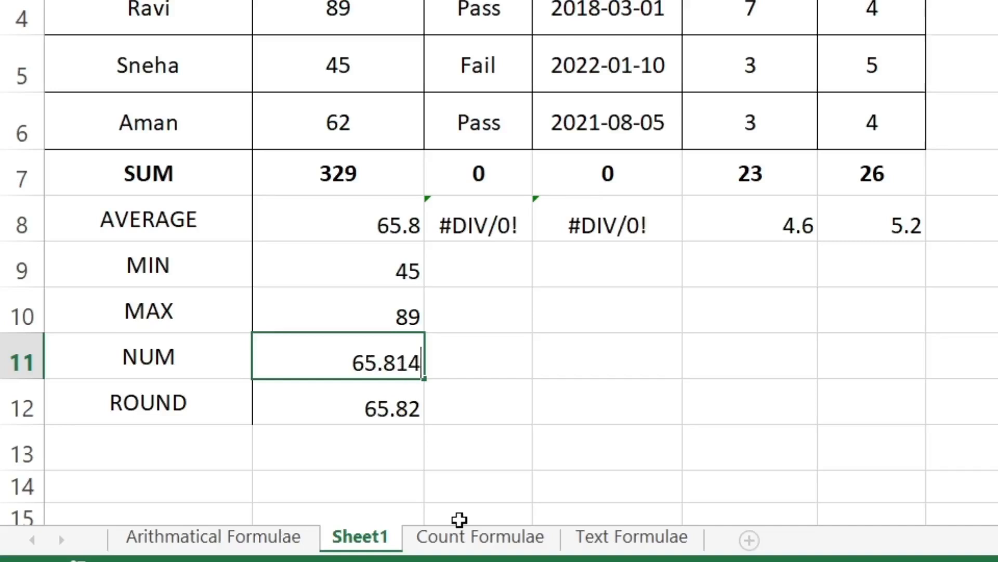
pyautogui.press('Return')
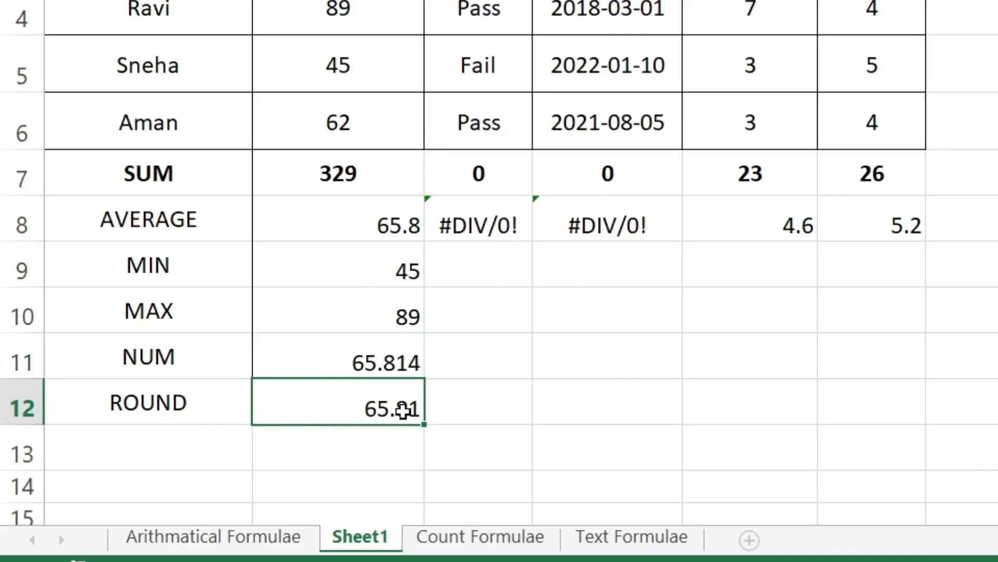
# Enter the labels PRODUCT, QUOTIENT and MOD in cells A13, A14 and A15.
pyautogui.click(138, 457)
pyautogui.write('P')
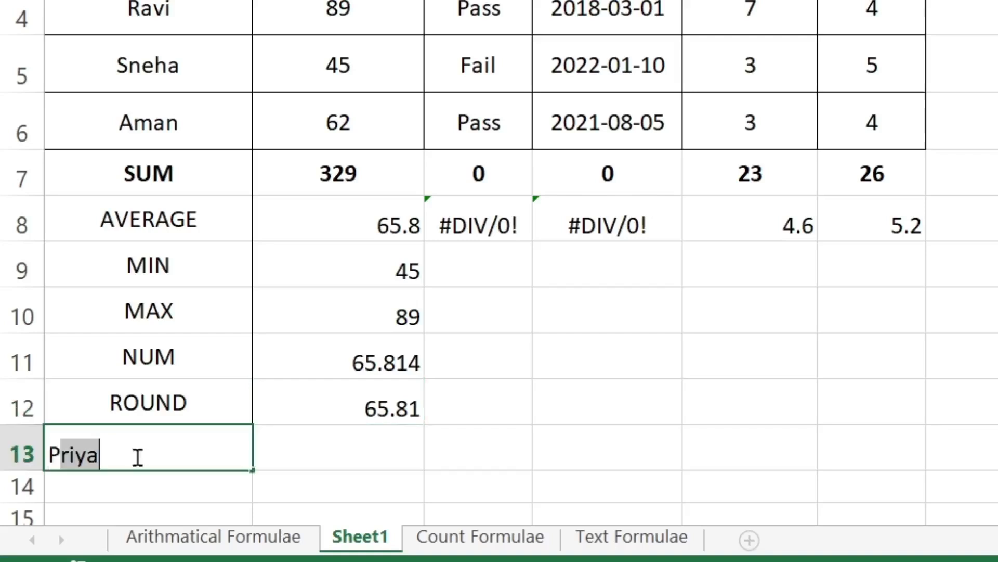
pyautogui.write('RODE')
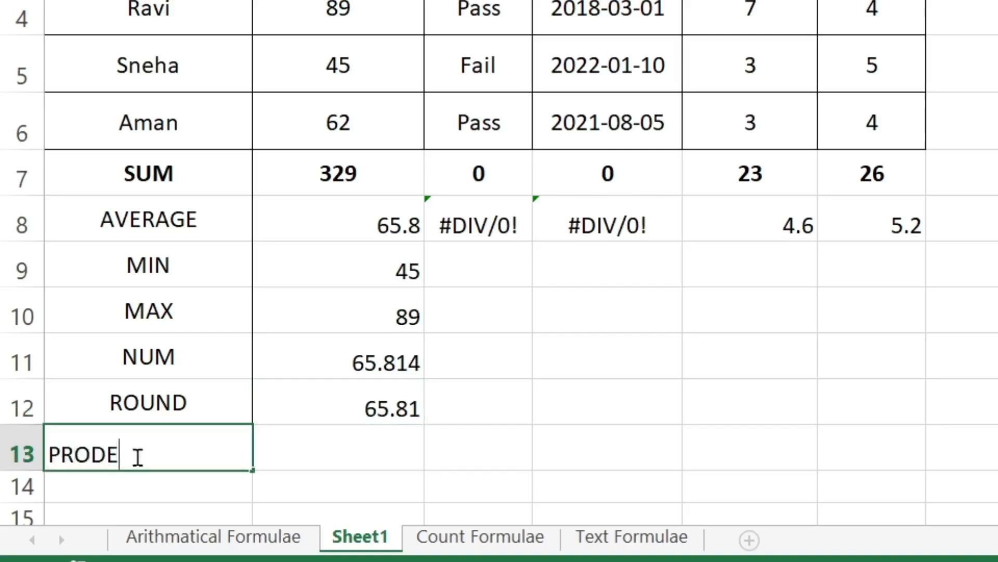
pyautogui.press('BackSpace')
pyautogui.write('UCT')
pyautogui.press('Return')
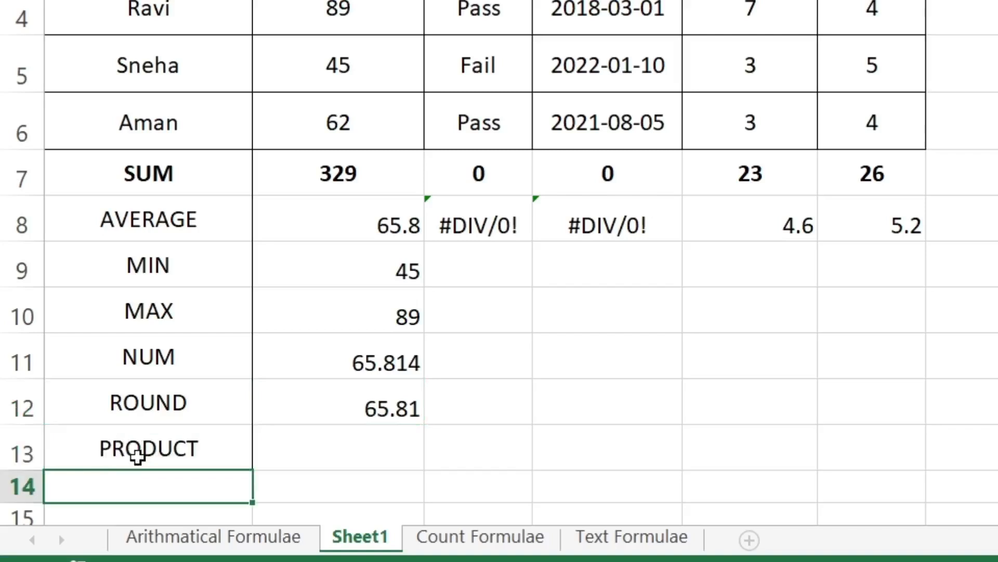
pyautogui.write('QUOTIE')
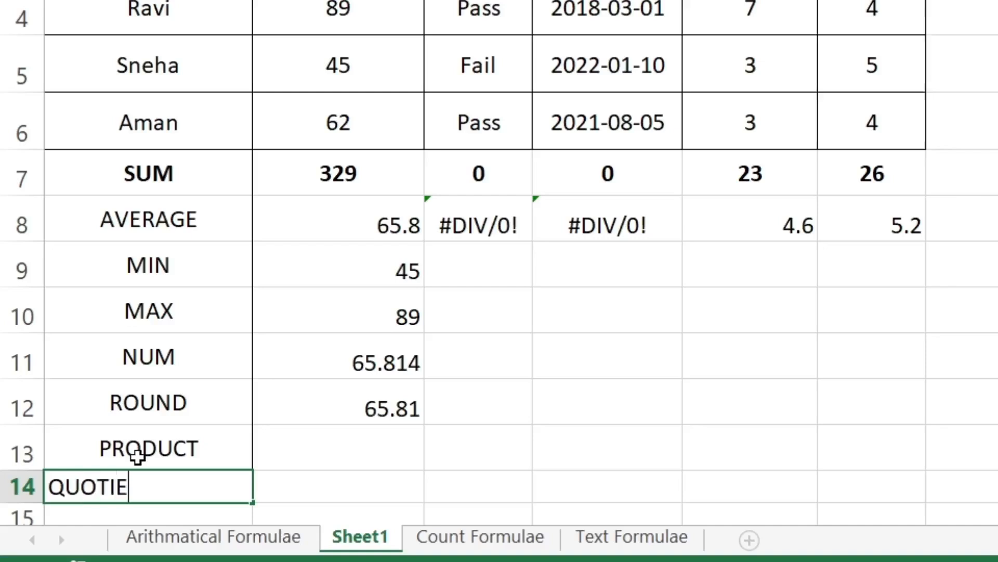
pyautogui.write('NT')
pyautogui.press('Return')
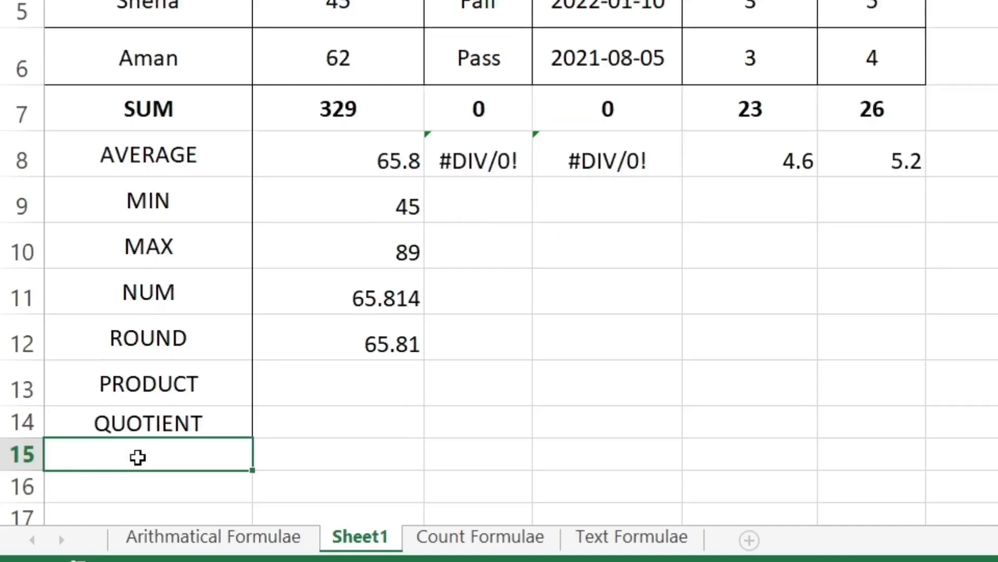
pyautogui.write('MOD')
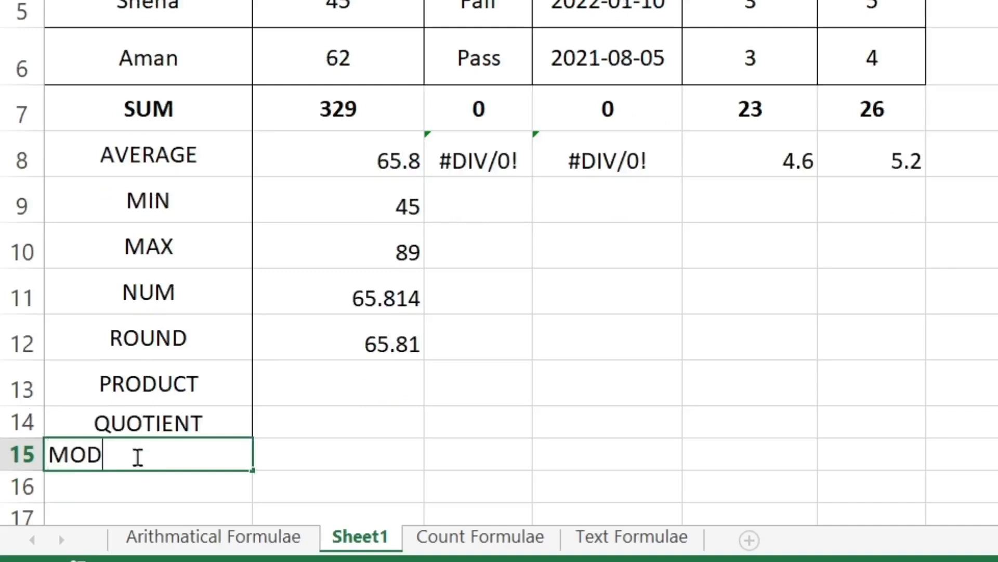
pyautogui.press('Return')
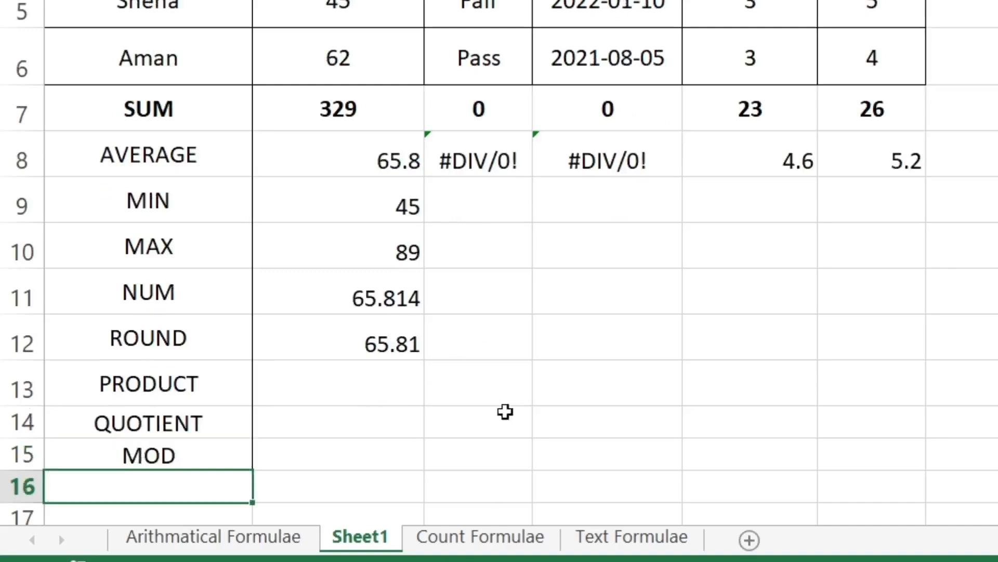
# Multiply the marks of all five students in cell B13 with the formula =PRODUCT(B2:B6).
pyautogui.click(375, 382)
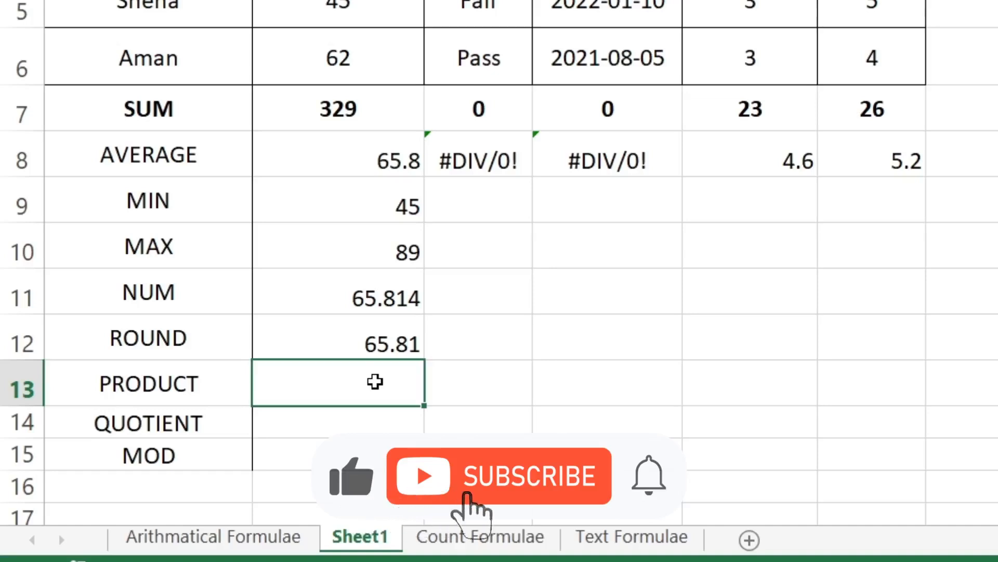
pyautogui.write('=')
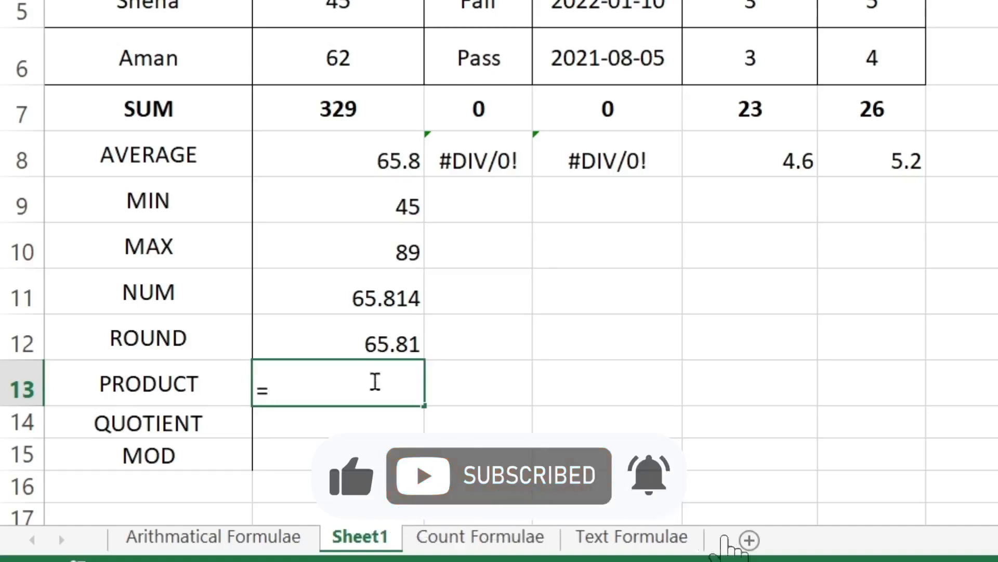
pyautogui.write('PROD')
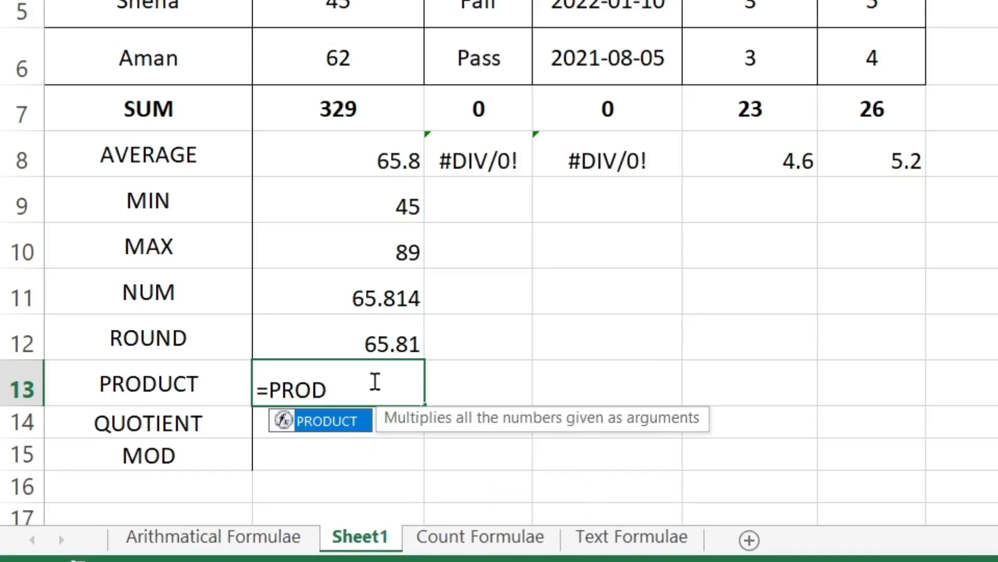
pyautogui.press('Tab')
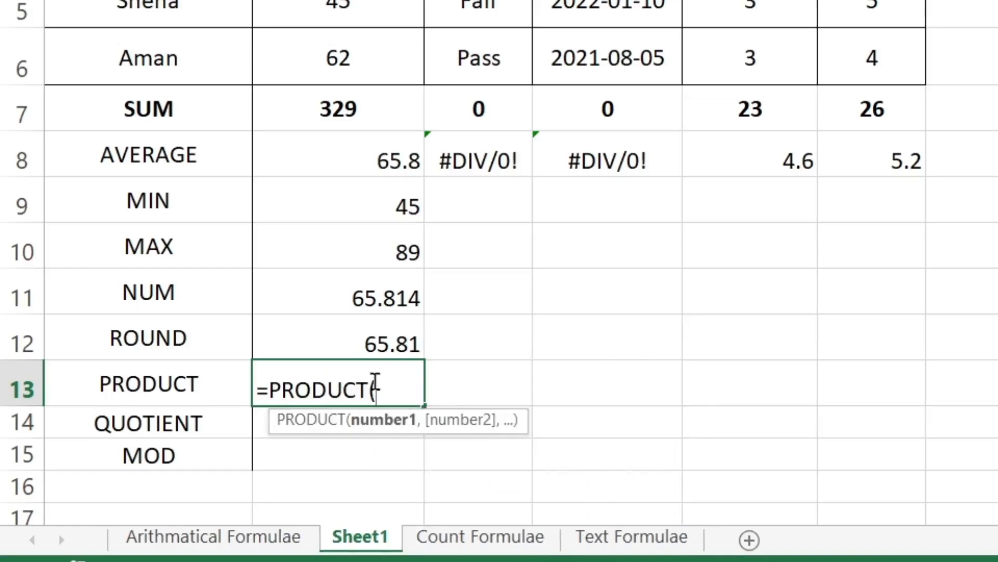
pyautogui.write('B')
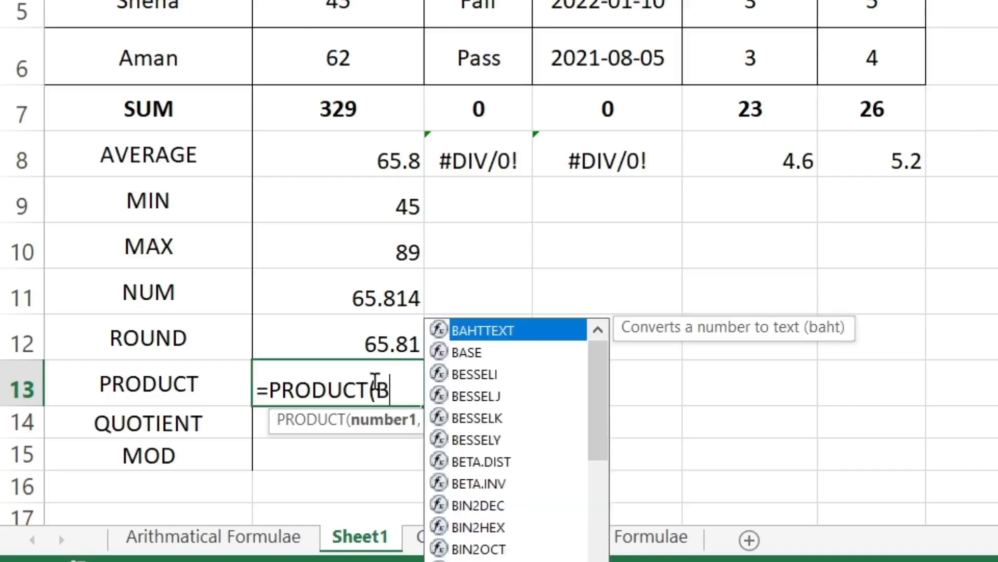
pyautogui.write('2:B6')
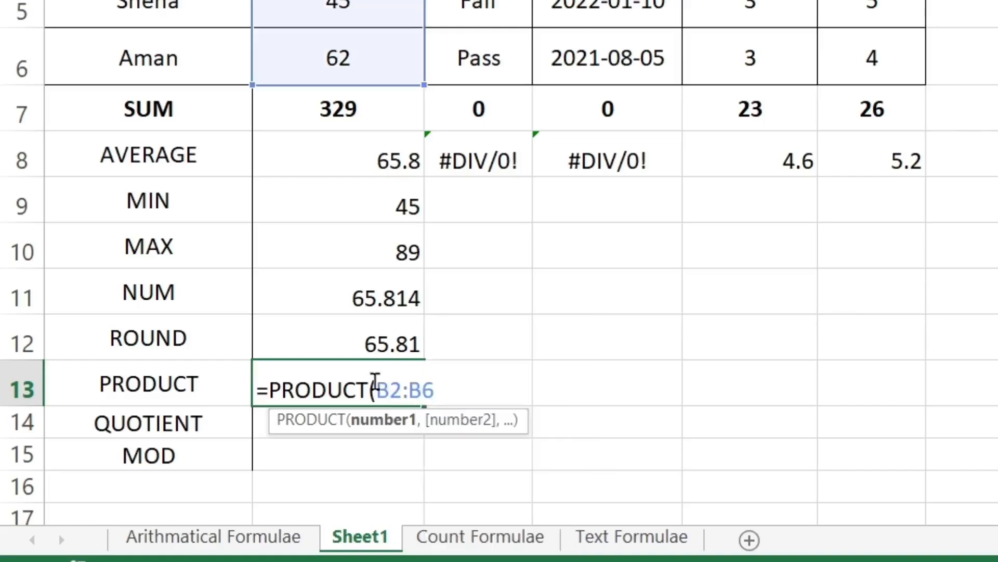
pyautogui.write(')')
pyautogui.press('Return')
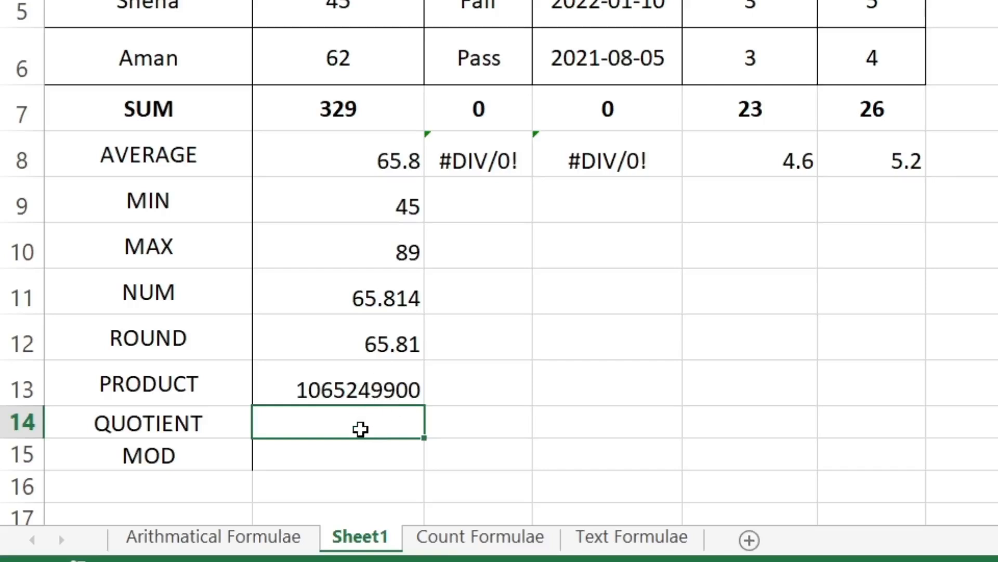
# Divide the PRODUCT value by the SUM value in cell B14 with the formula =QUOTIENT(B13,B7).
pyautogui.write('=QU')
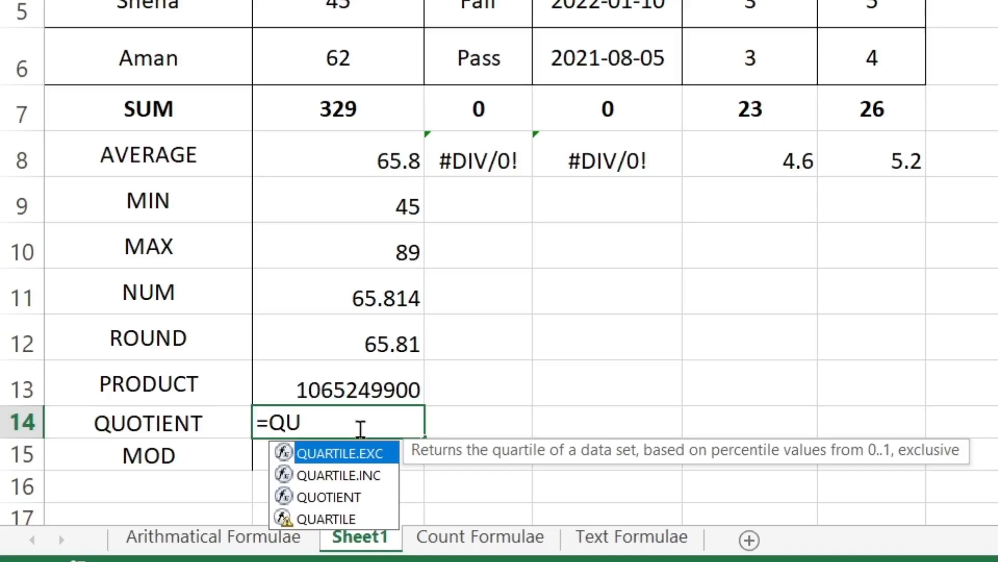
pyautogui.write('O')
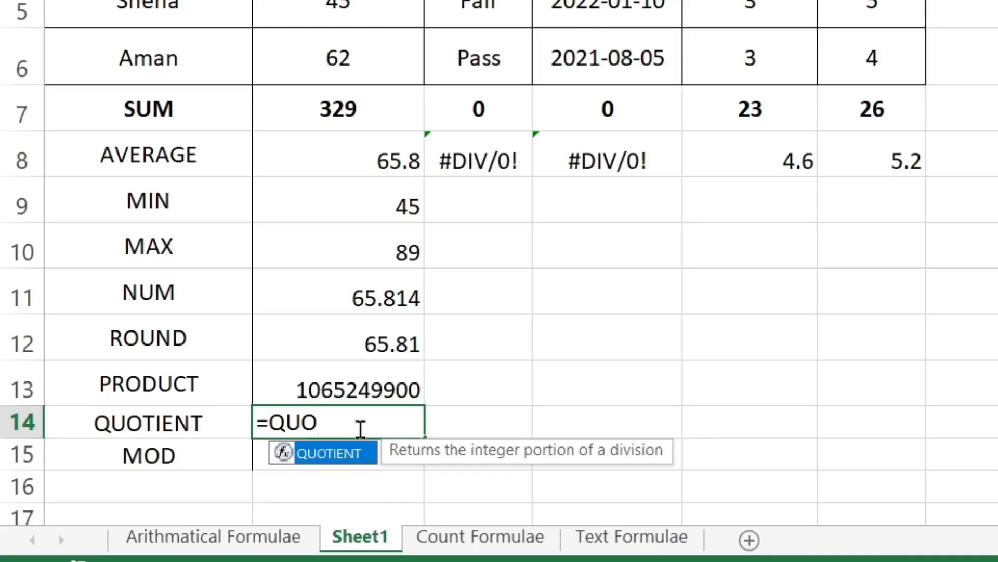
pyautogui.press('Tab')
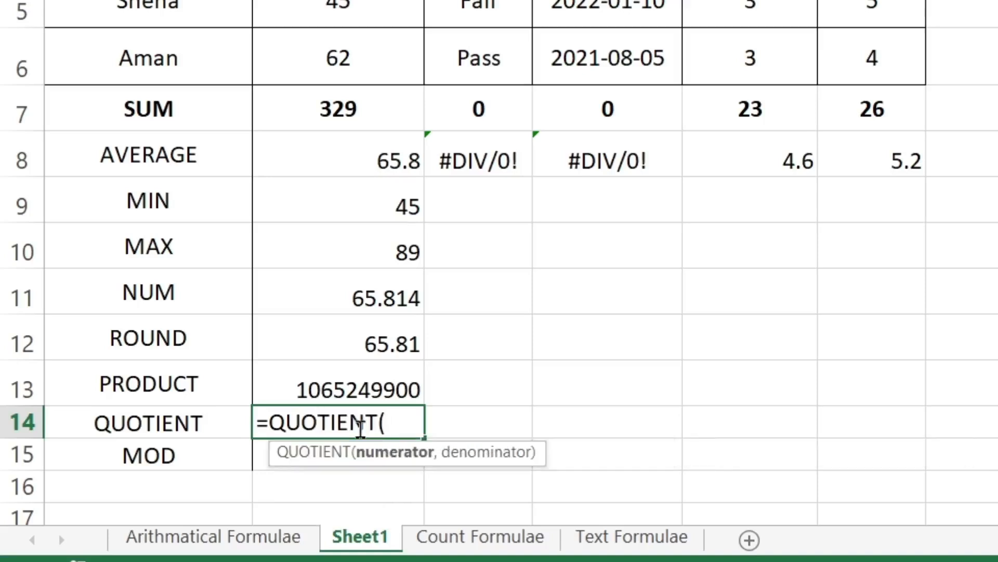
pyautogui.click(365, 386)
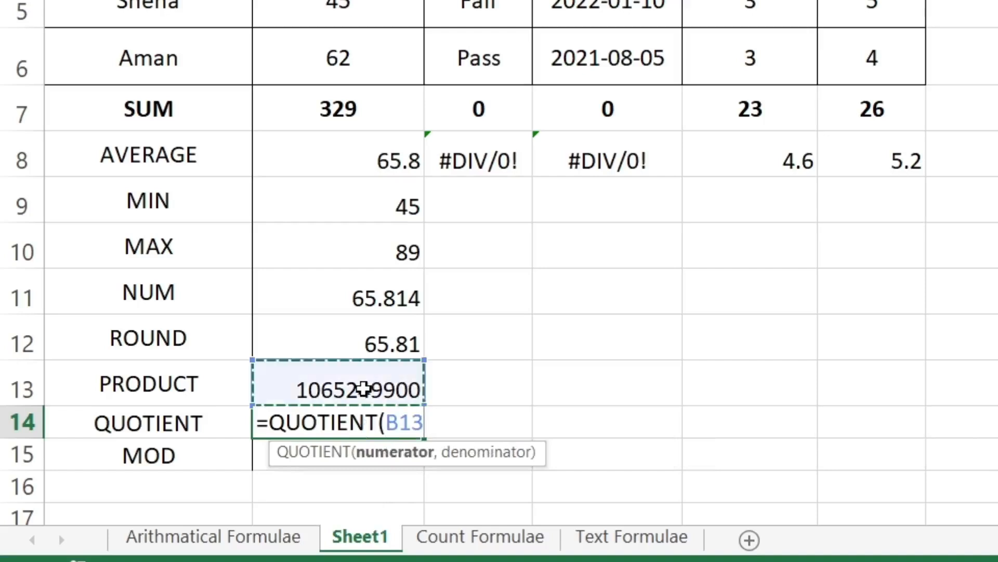
pyautogui.write(',')
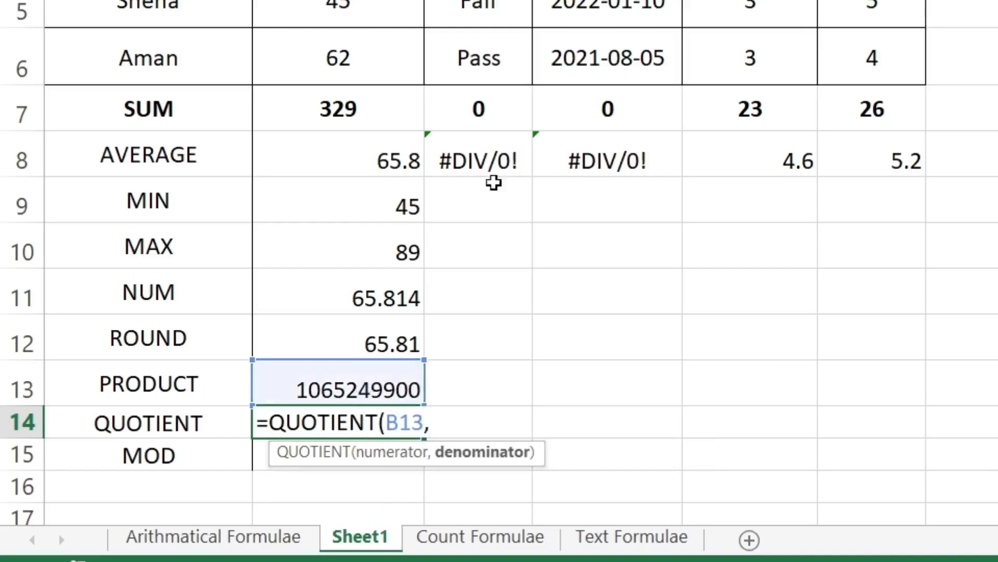
pyautogui.click(351, 109)
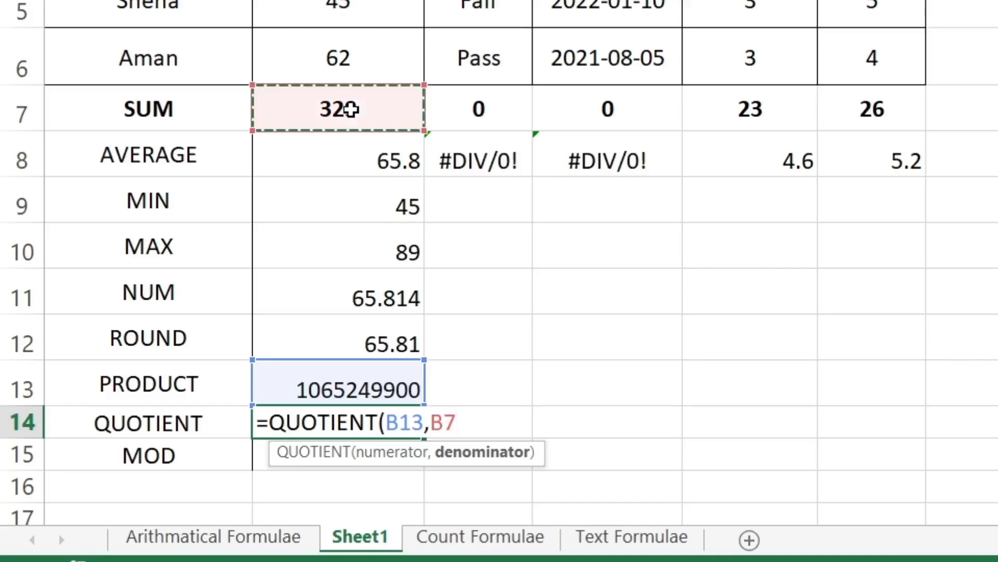
pyautogui.write(')')
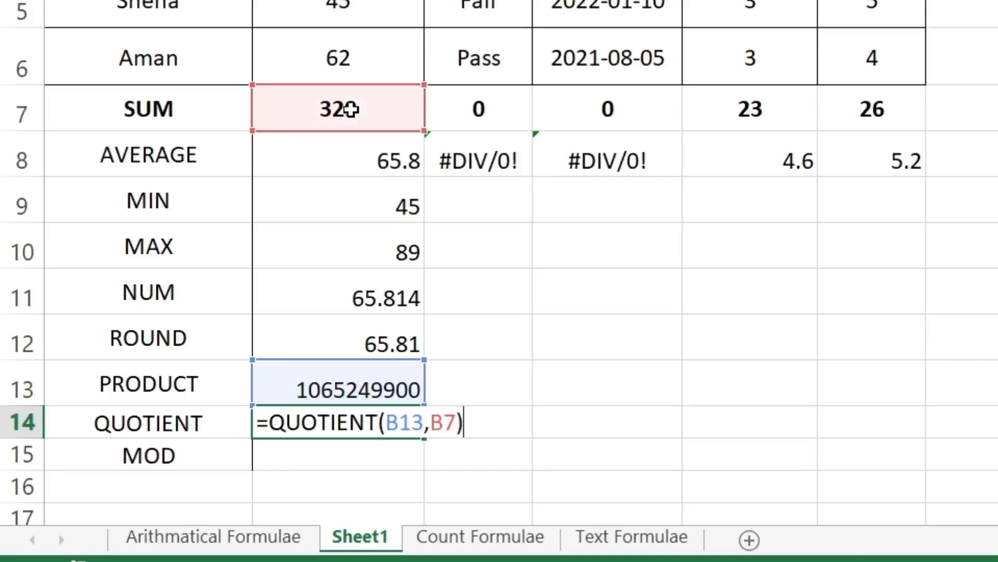
pyautogui.press('Return')
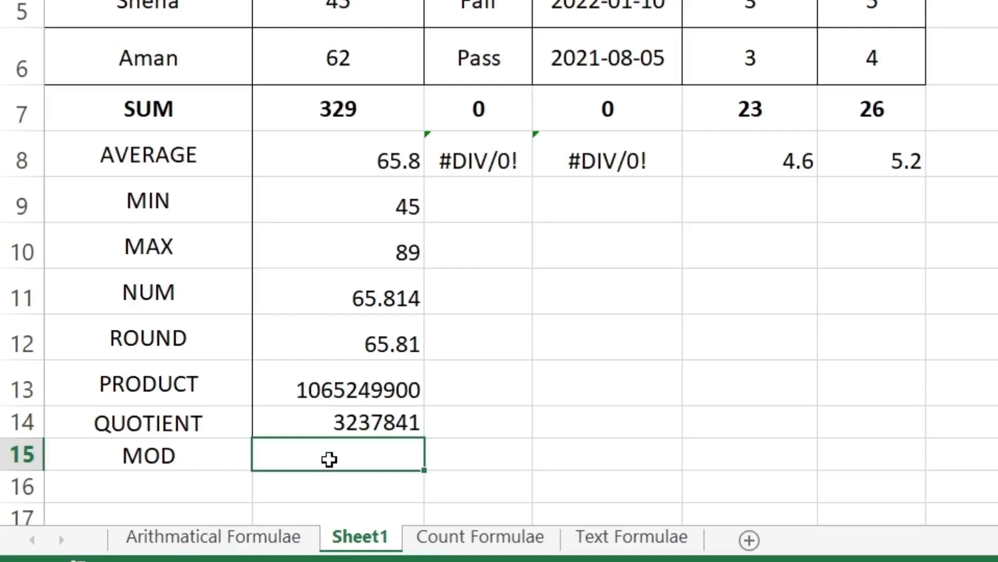
# Calculate the remainder of the SUM value divided by cell B3 in cell B15 with the formula =MOD(B7,B3).
pyautogui.write('=MO')
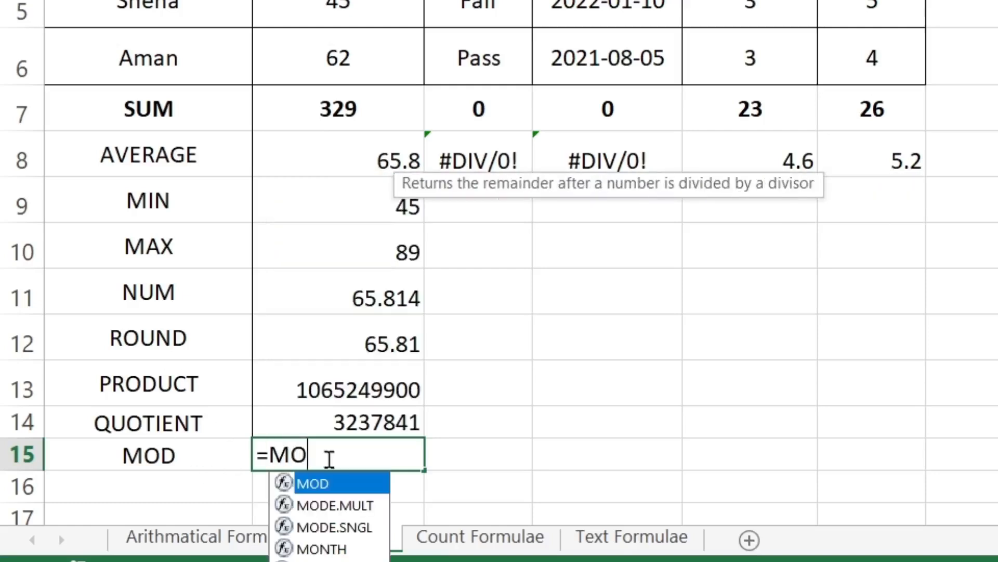
pyautogui.write('D(')
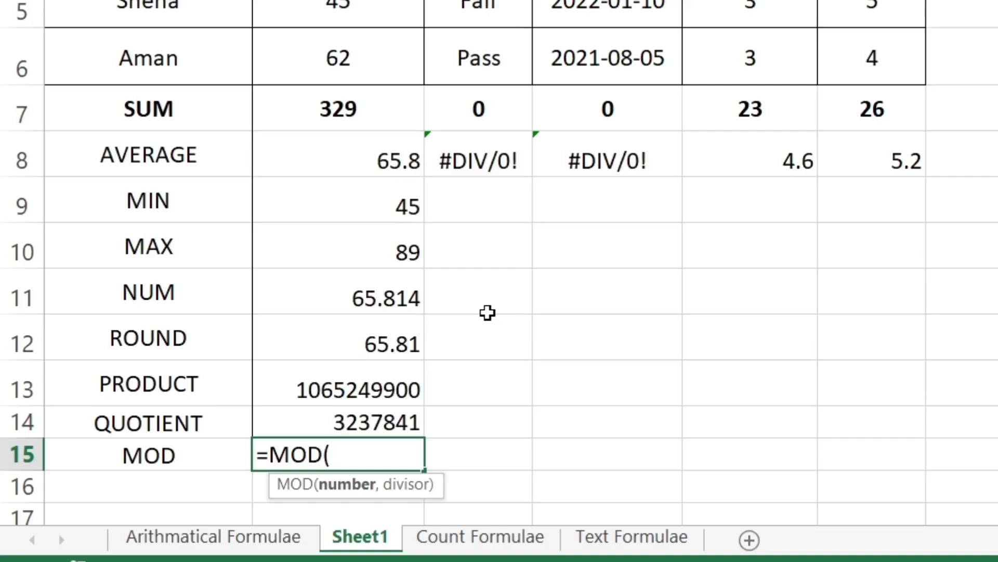
pyautogui.click(337, 117)
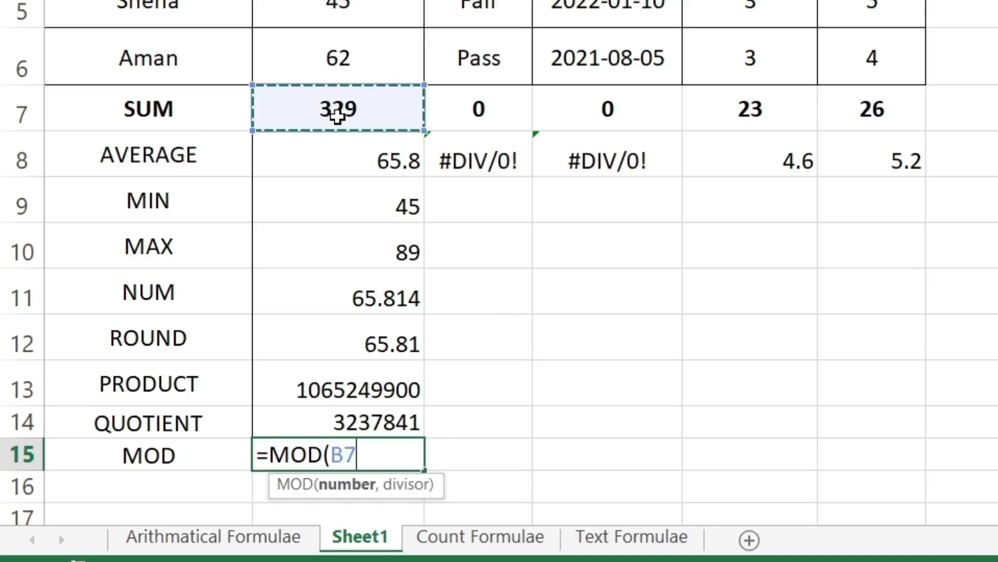
pyautogui.write(',')
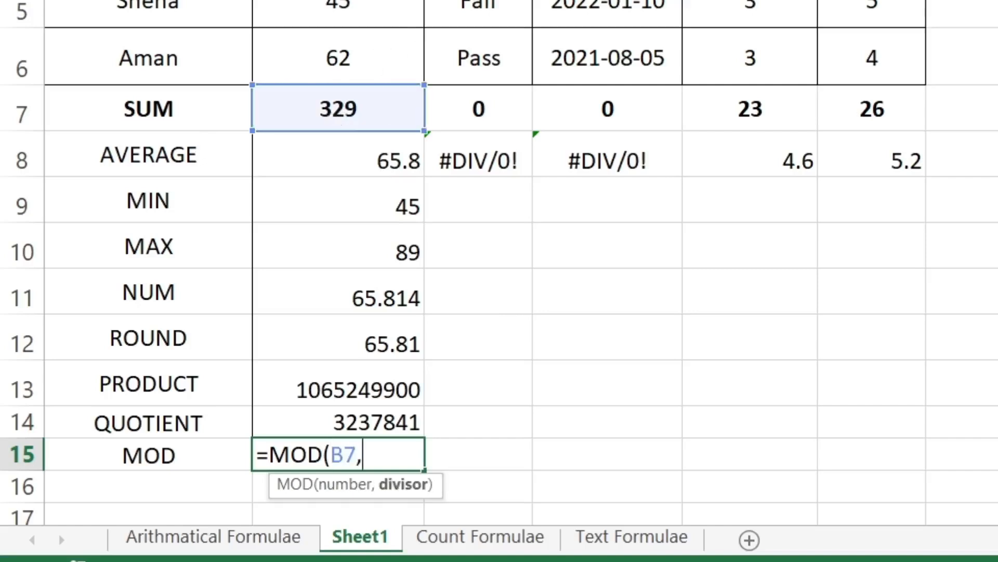
pyautogui.write('B3)')
pyautogui.press('Return')
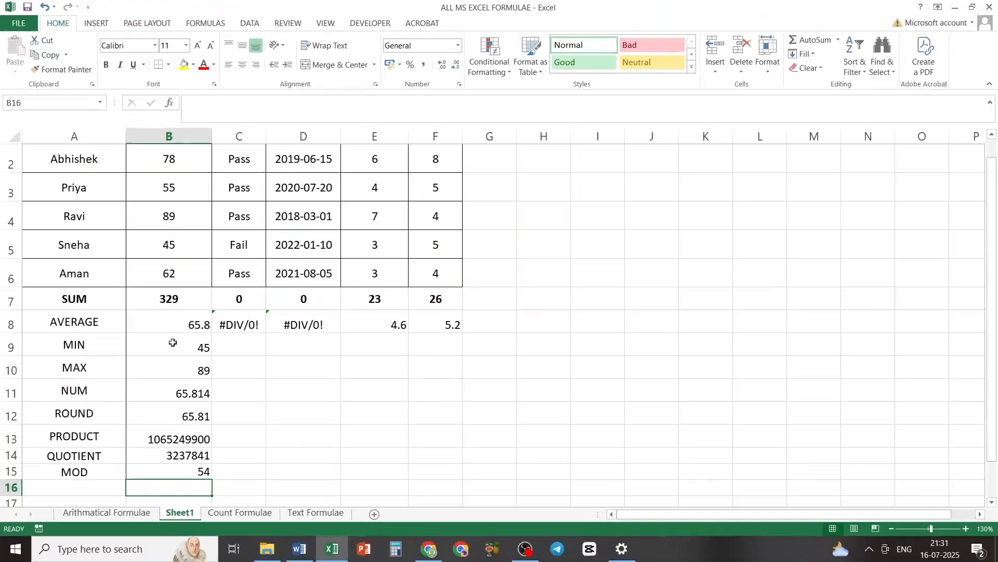
# Fill the column B formulas of rows 9 to 15, from MIN to MOD, across to column F.
pyautogui.moveTo(173, 342); pyautogui.dragTo(434, 466)
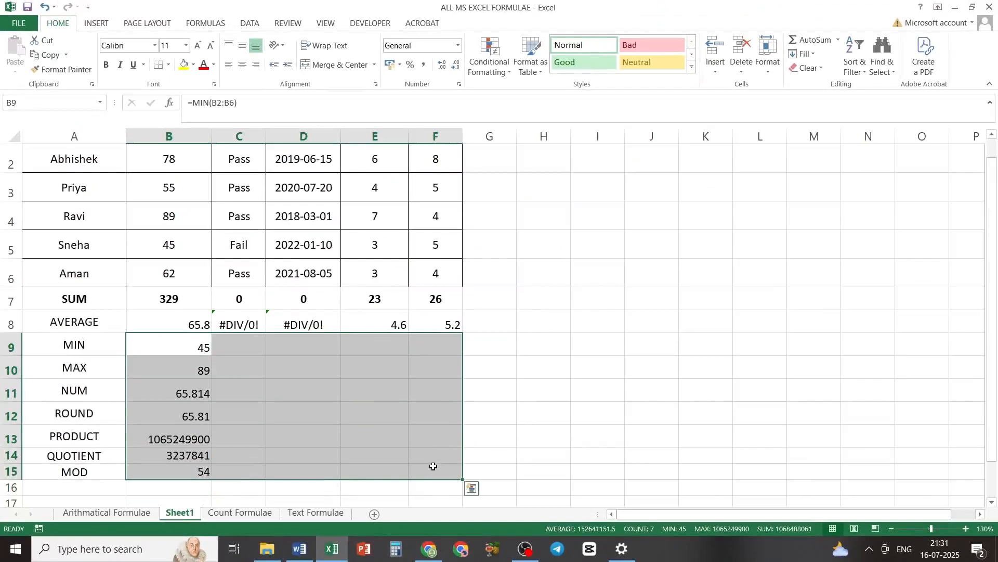
pyautogui.hotkey('ctrl', 'r')
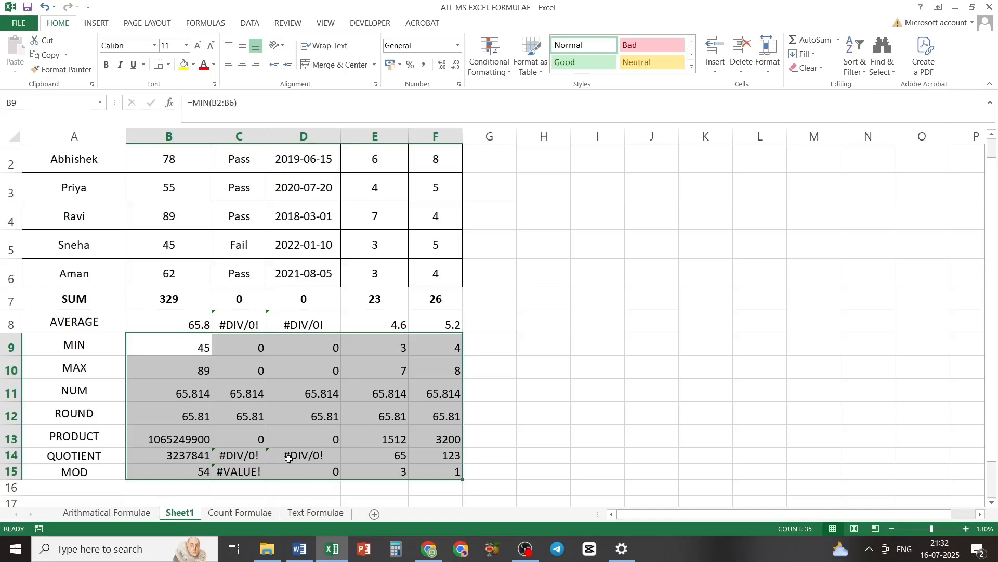
pyautogui.click(385, 302)
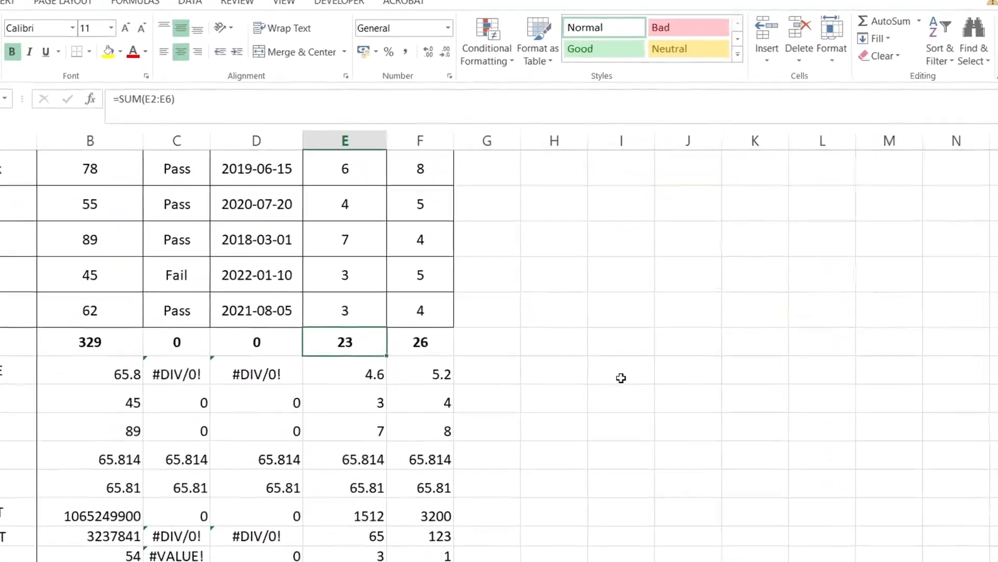
# Enter the sample numbers 15 in cell H3 and 4 in cell H4, beside the marks table.
pyautogui.click(583, 216)
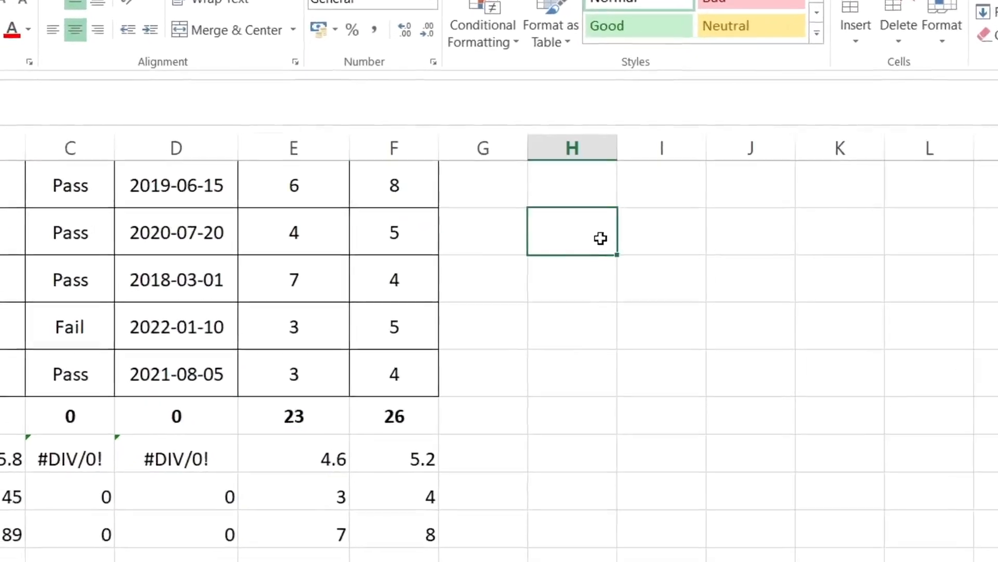
pyautogui.write('15')
pyautogui.press('Return')
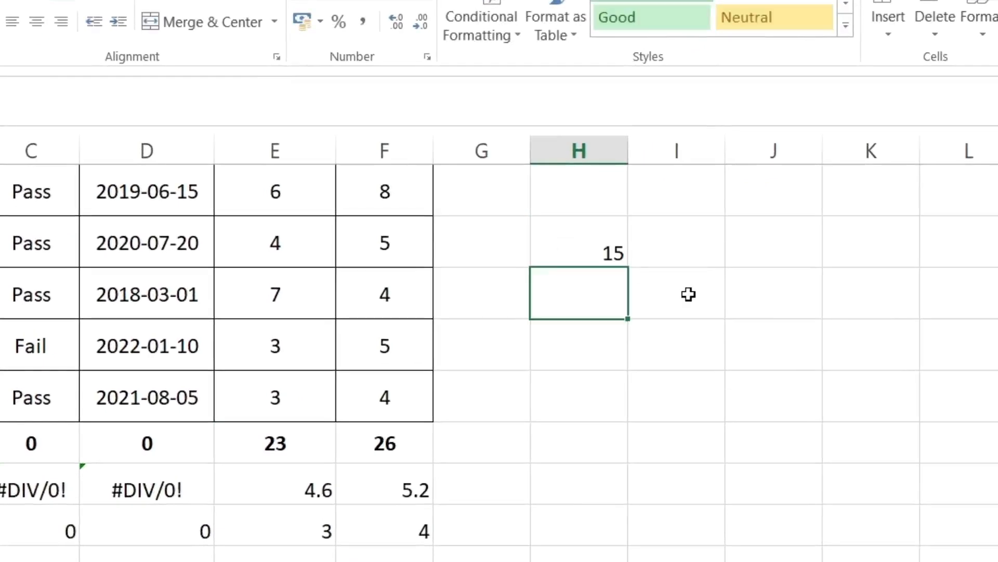
pyautogui.write('4')
pyautogui.press('Return')
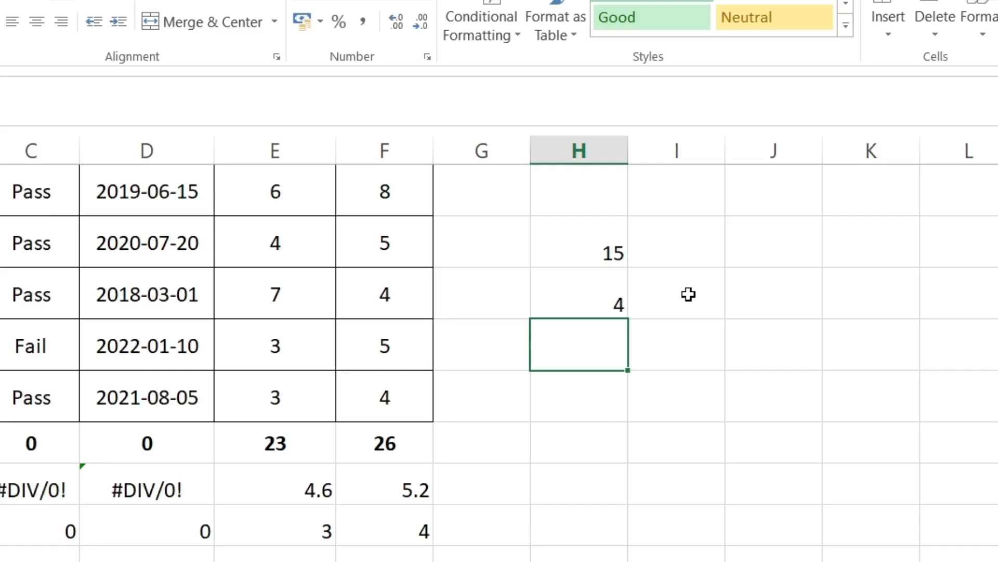
# Calculate the integer quotient of the sample number 15 divided by 4 in cell H5 with =QUOTIENT(H3,4).
pyautogui.write('=')
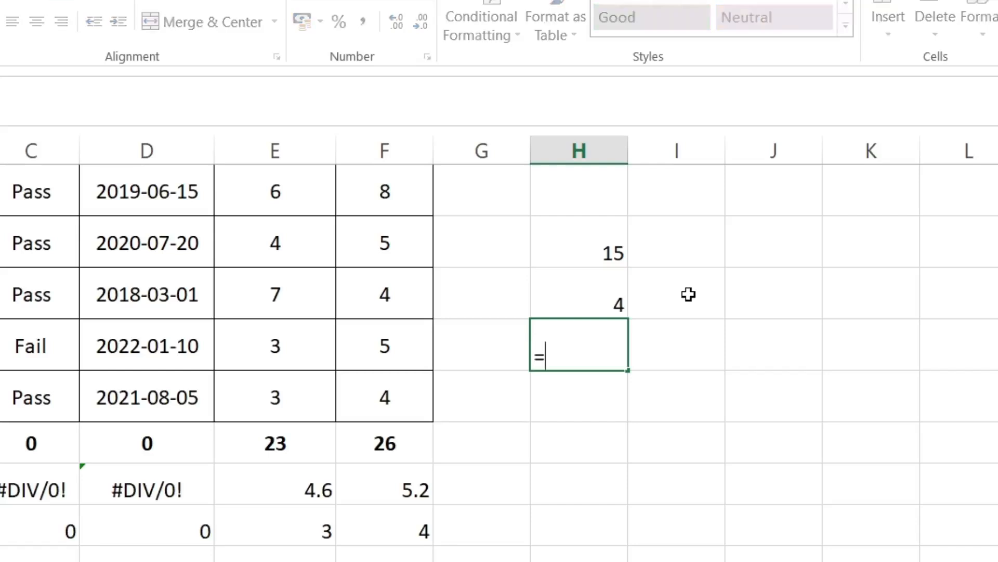
pyautogui.write('QU')
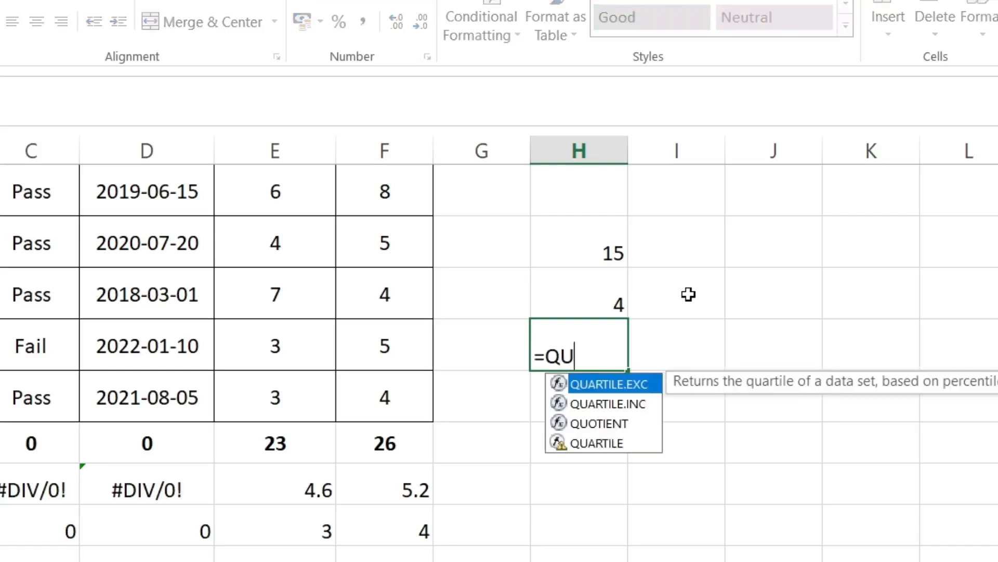
pyautogui.write('O')
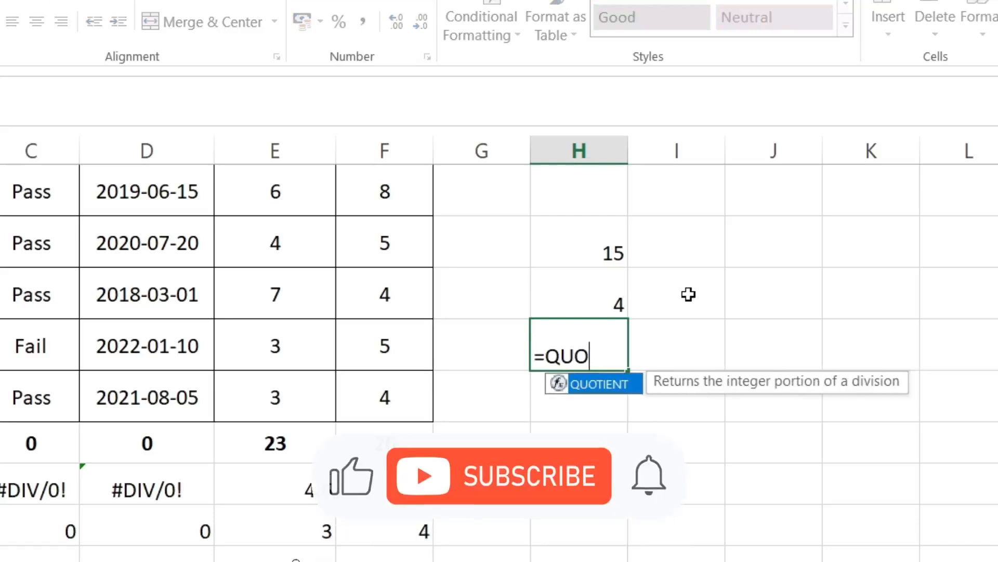
pyautogui.press('Tab')
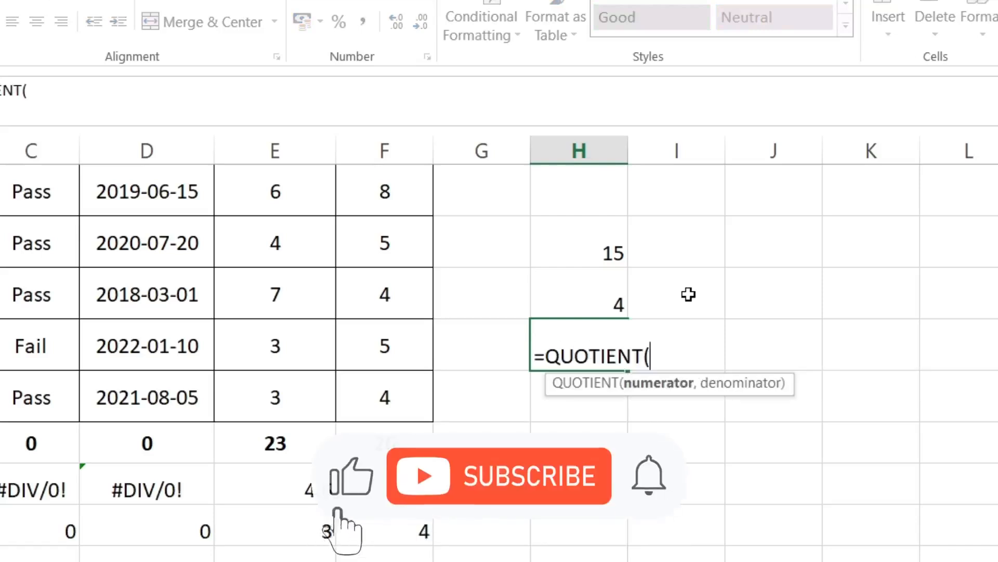
pyautogui.click(616, 254)
pyautogui.write(',4')
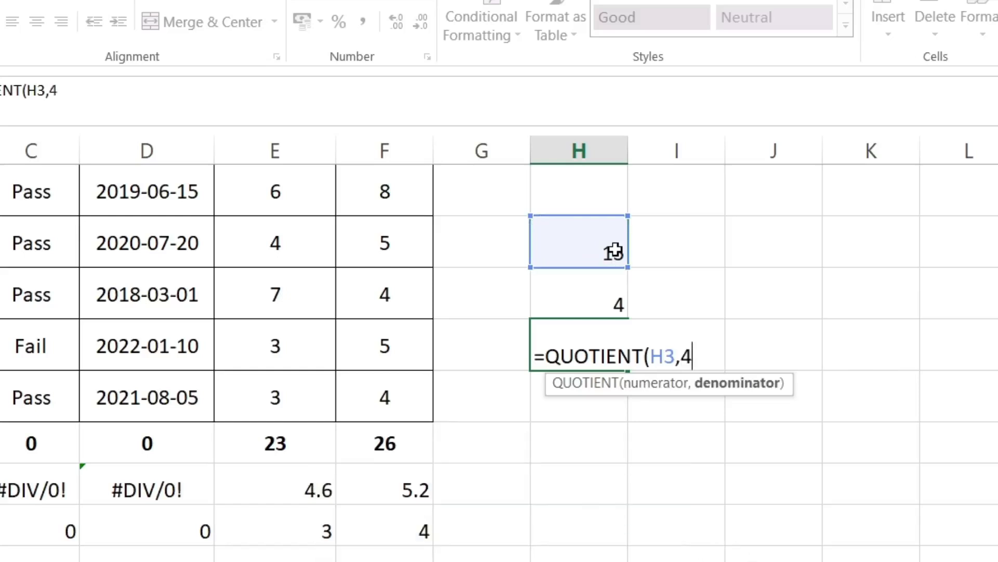
pyautogui.write(')')
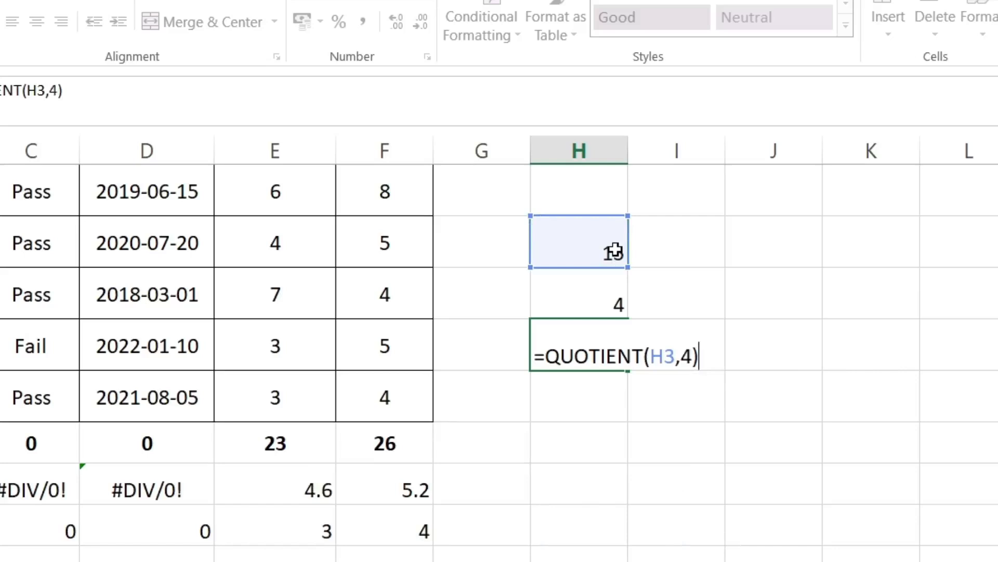
pyautogui.press('Return')
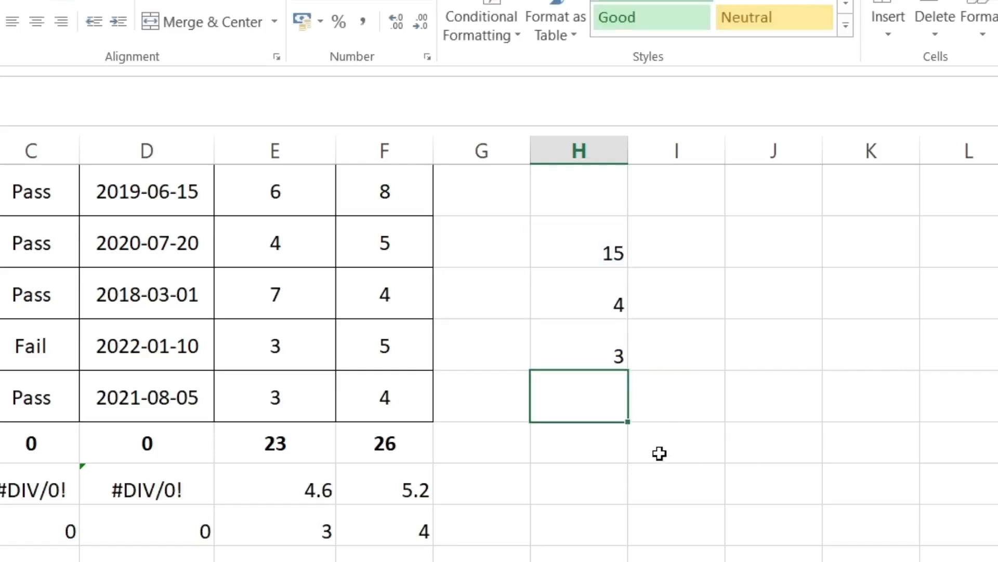
# Calculate the remainder of the sample number 15 divided by 4 in cell H6 with the formula =MOD(H3,H4).
pyautogui.write('=')
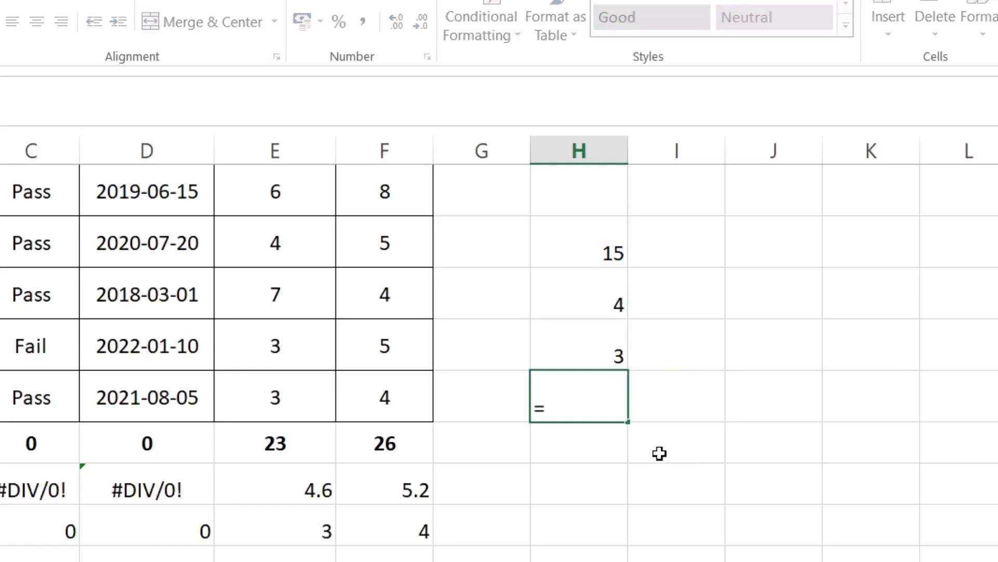
pyautogui.write('MOD')
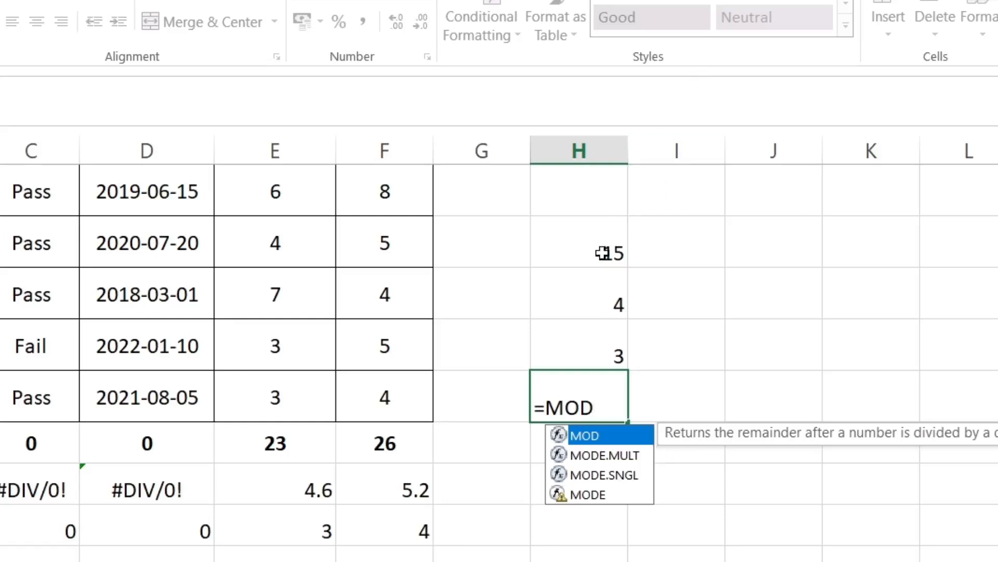
pyautogui.write('(')
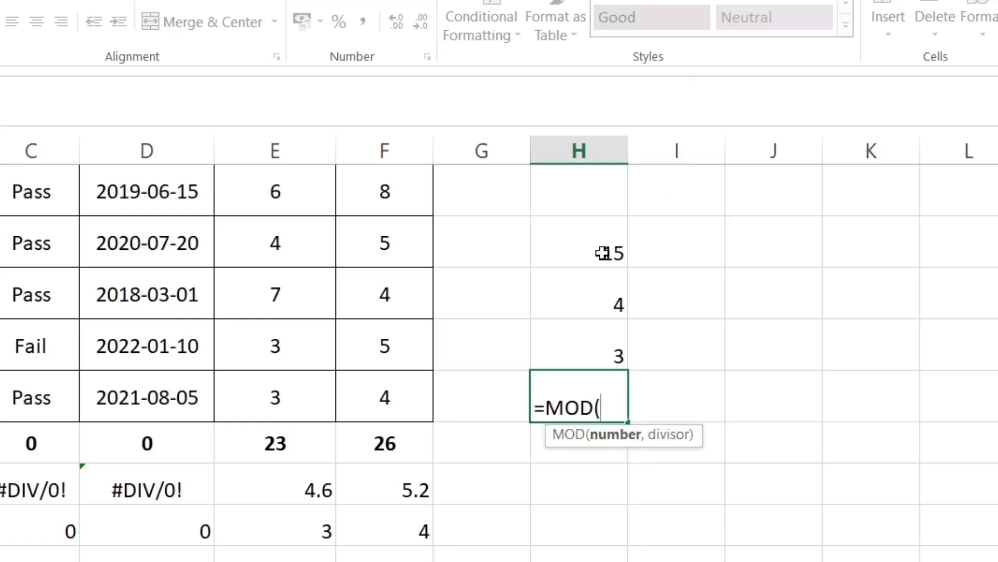
pyautogui.click(603, 253)
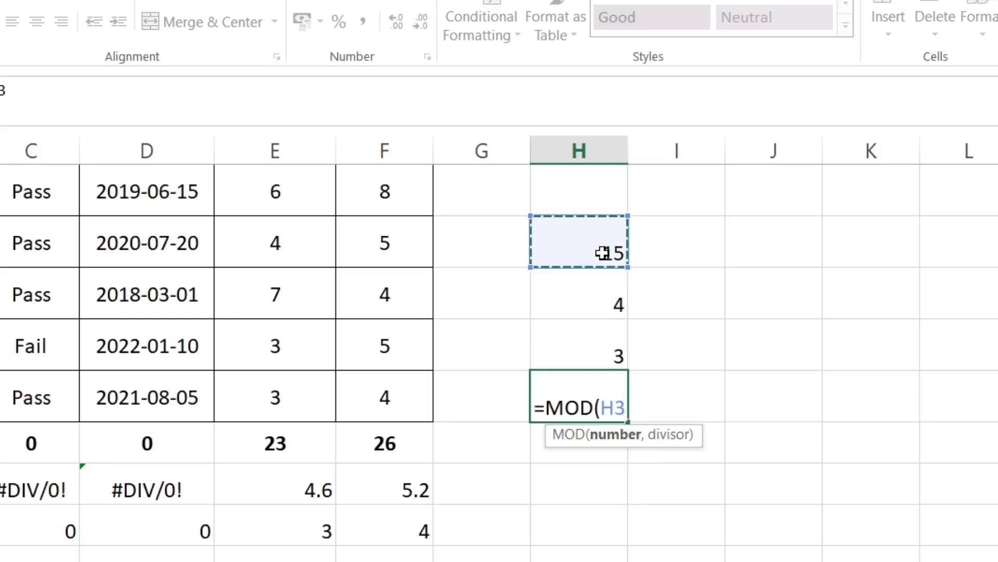
pyautogui.write(',')
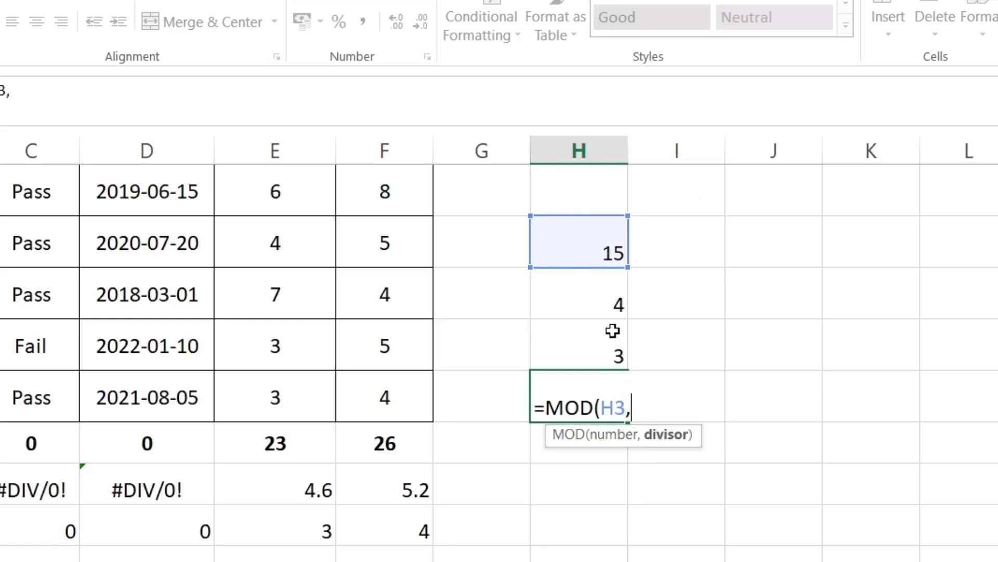
pyautogui.click(596, 303)
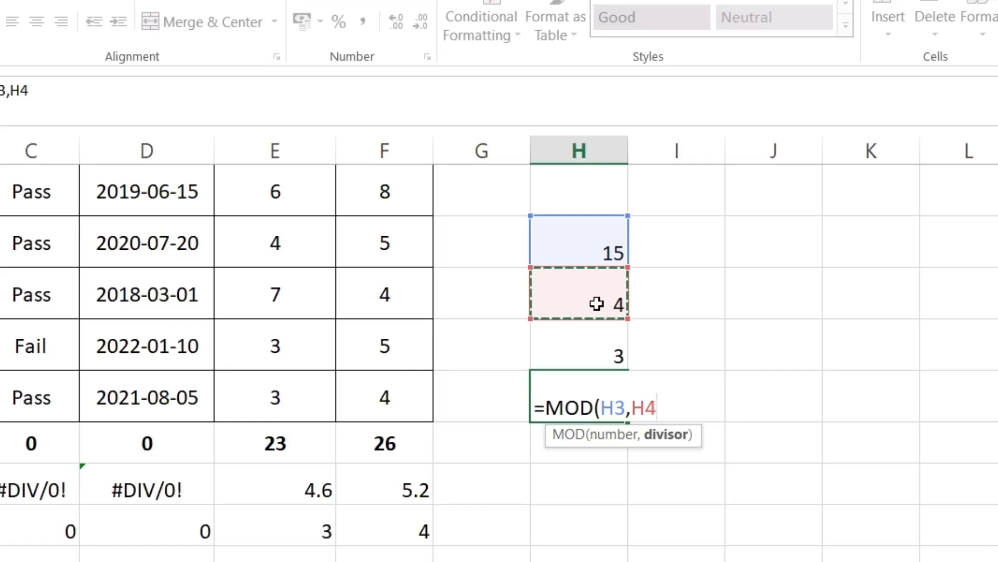
pyautogui.write(')')
pyautogui.press('Return')
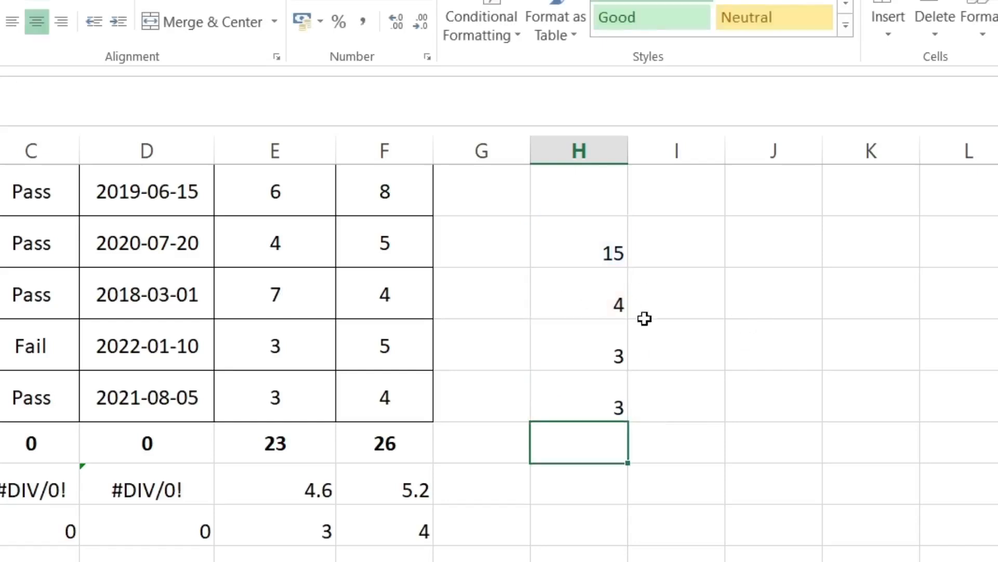
# Replace the sample number in cell H3 with 17.
pyautogui.click(598, 258)
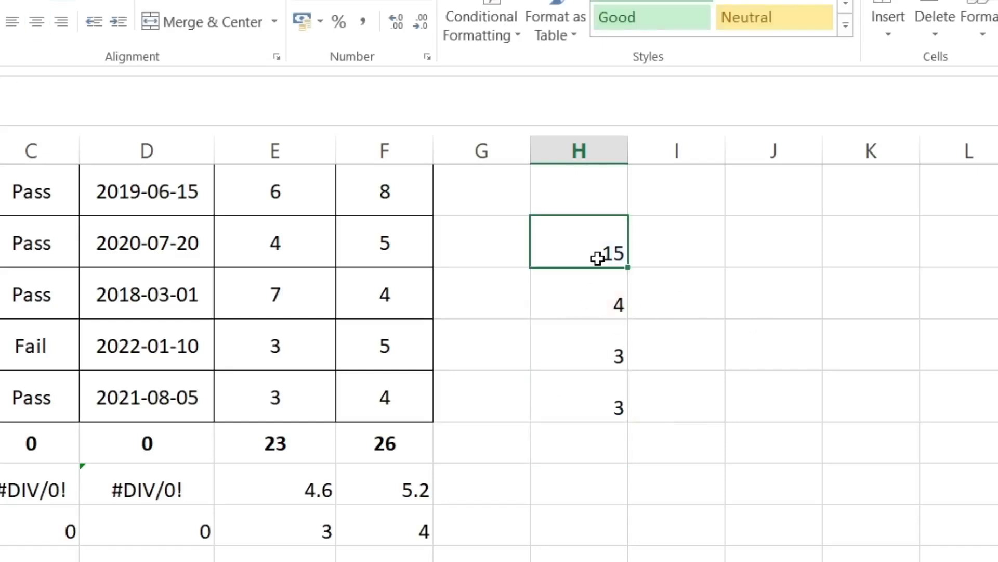
pyautogui.write('17')
pyautogui.press('Return')
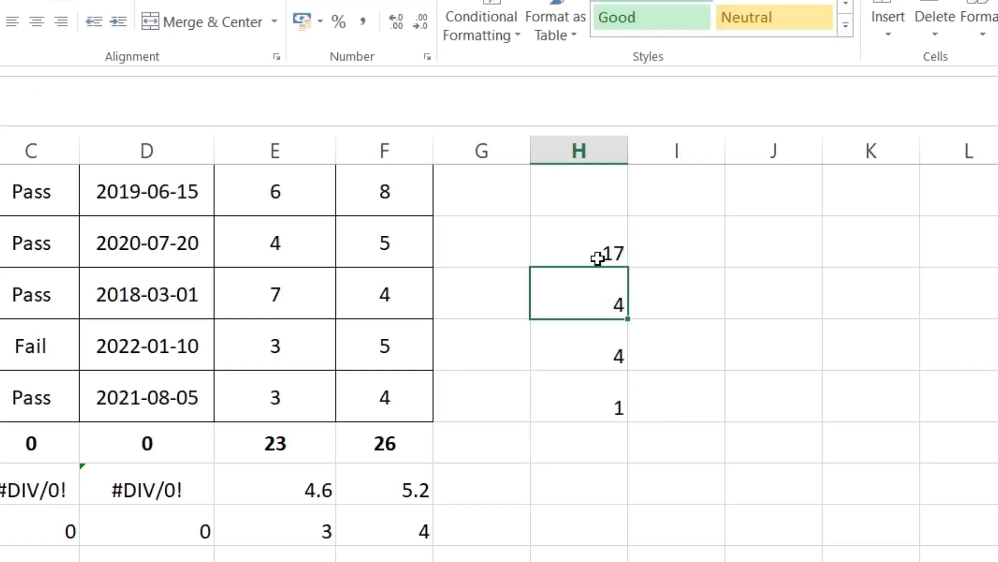